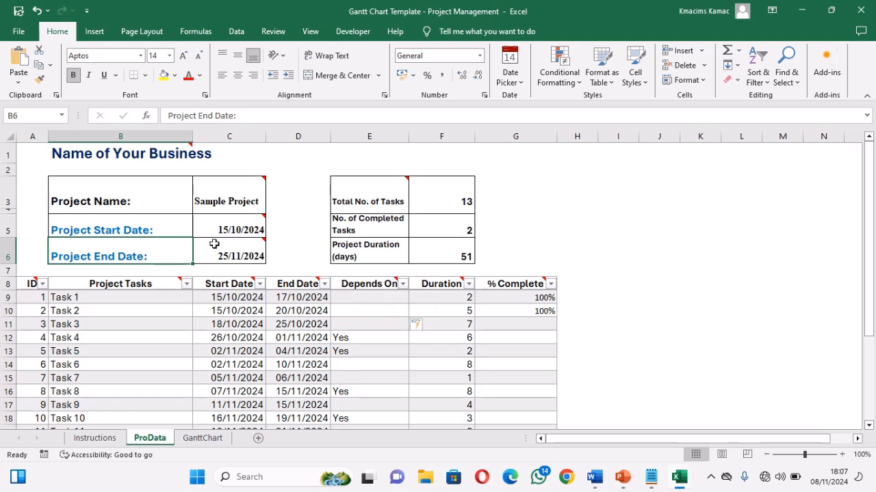
Step: Review the project start and end dates and the task table's column headers on the ProData sheet
{"action": "left_click", "coordinate": [231, 229]}
{"action": "left_click", "coordinate": [235, 256]}
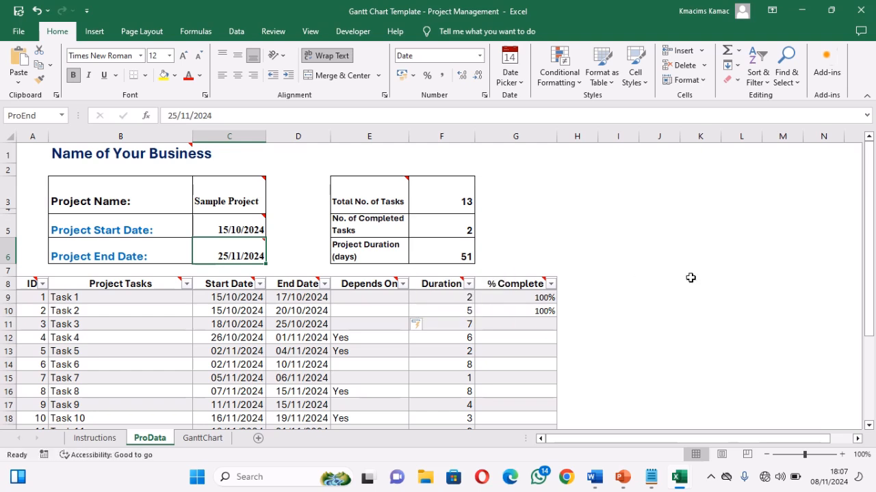
{"action": "left_click_drag", "start_coordinate": [871, 269], "coordinate": [872, 306]}
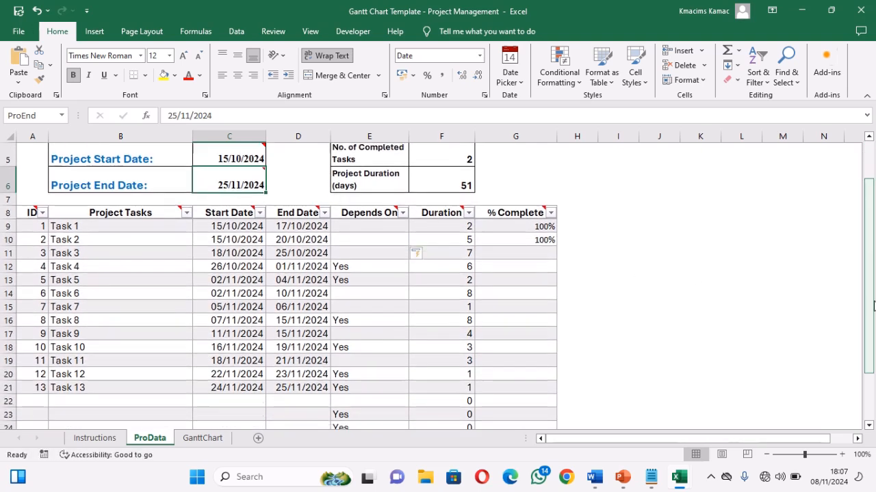
{"action": "left_click", "coordinate": [120, 212]}
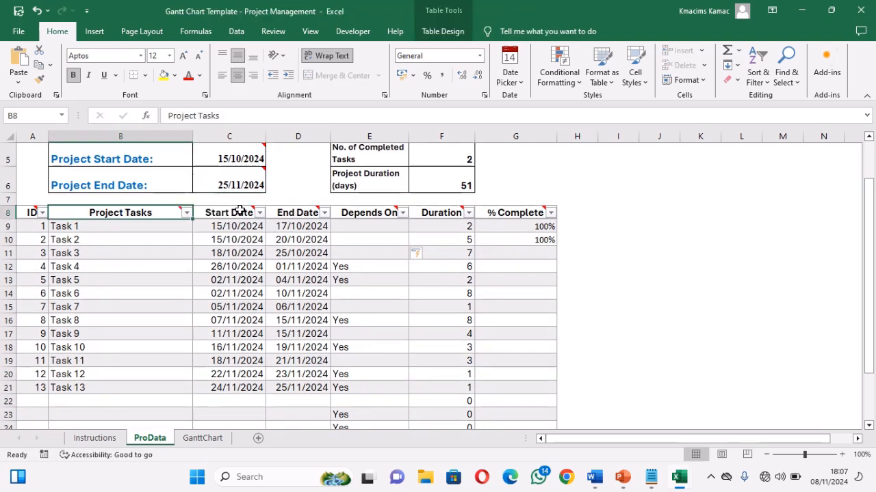
{"action": "left_click", "coordinate": [232, 212]}
{"action": "left_click", "coordinate": [301, 226]}
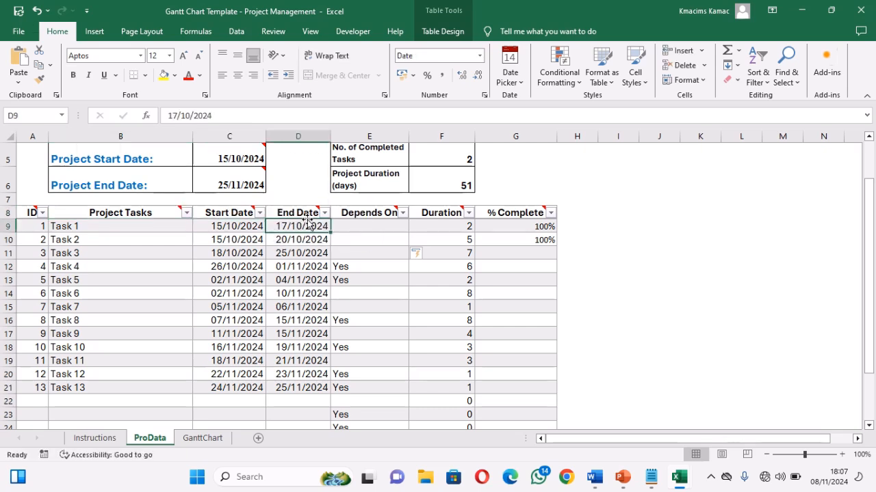
{"action": "left_click", "coordinate": [376, 214]}
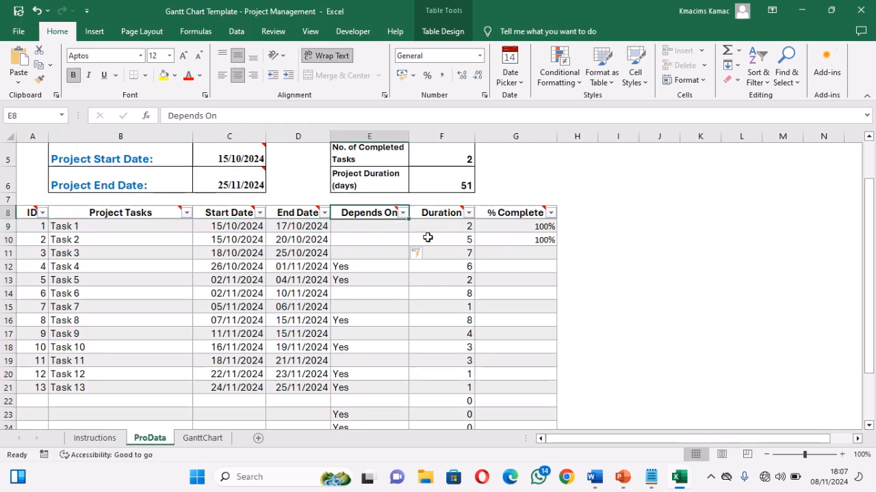
{"action": "left_click", "coordinate": [441, 212]}
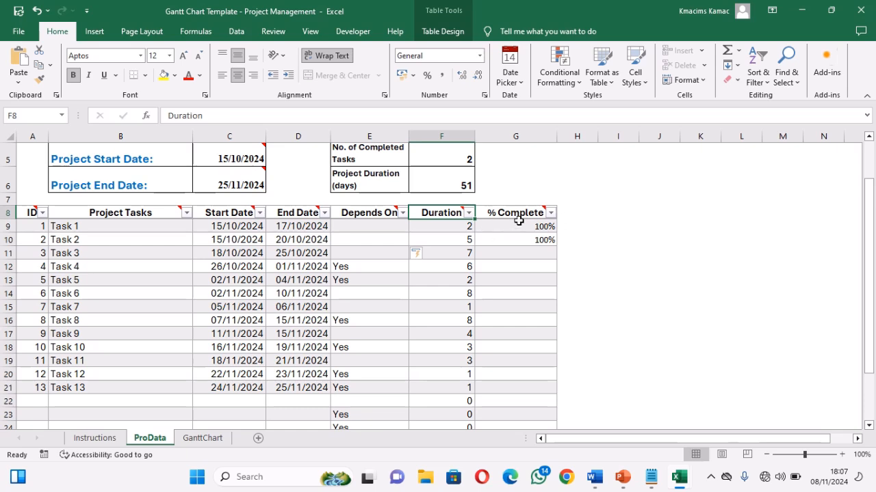
{"action": "left_click", "coordinate": [524, 214]}
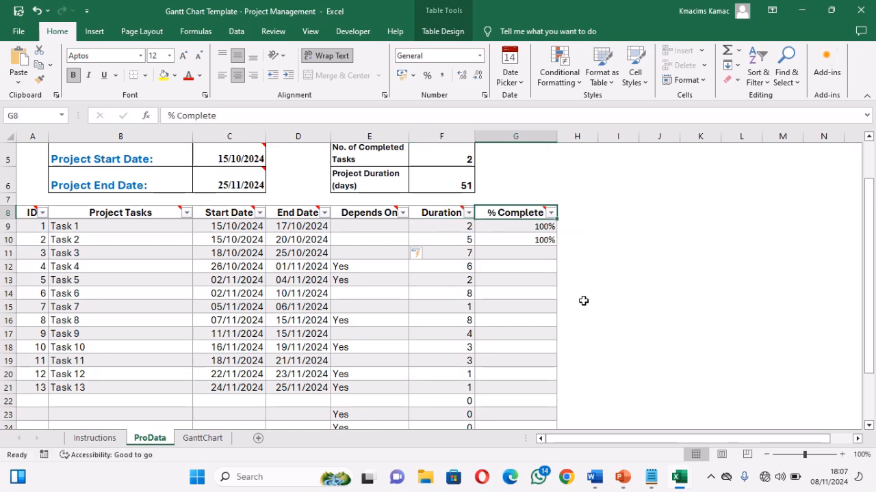
{"action": "left_click", "coordinate": [870, 159]}
Step: Copy the project details and task table in A1:G21 on the ProData sheet
{"action": "mouse_move", "coordinate": [66, 151]}
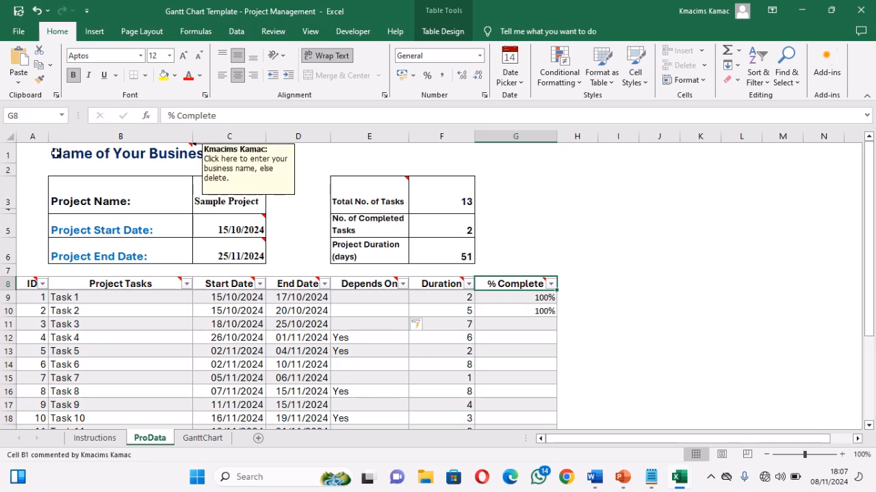
{"action": "left_click_drag", "start_coordinate": [21, 150], "coordinate": [540, 264]}
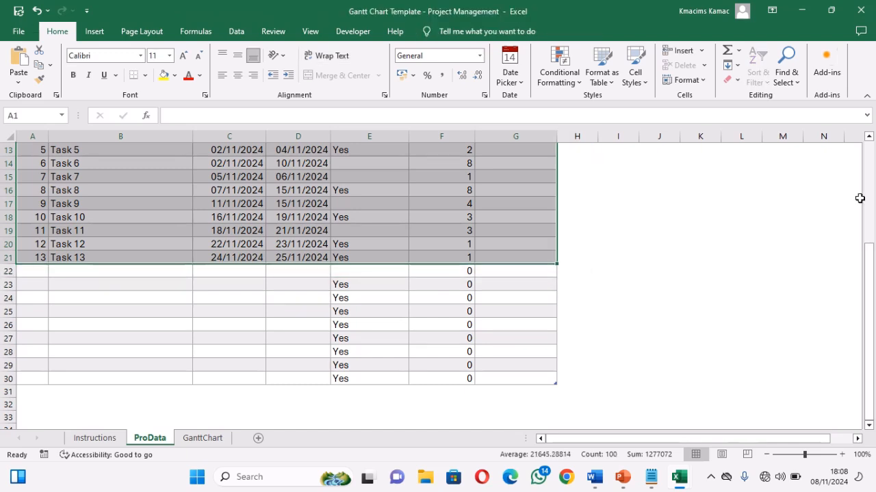
{"action": "left_click", "coordinate": [871, 182]}
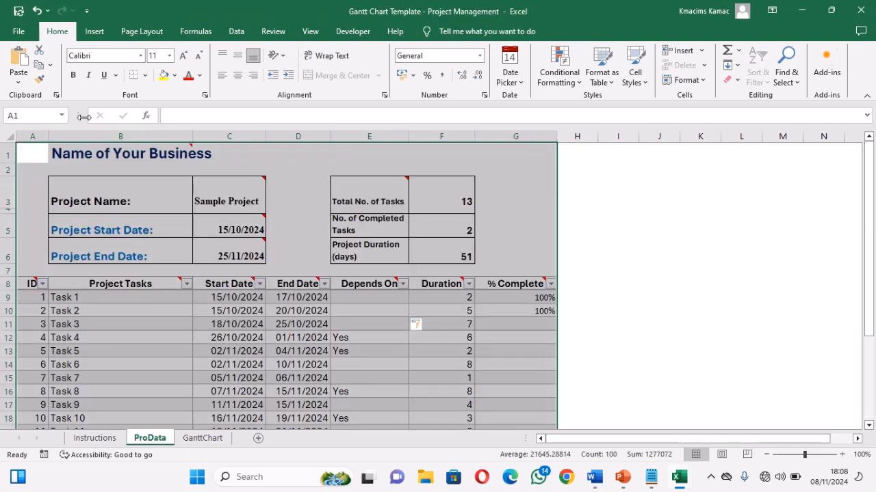
{"action": "left_click", "coordinate": [37, 73]}
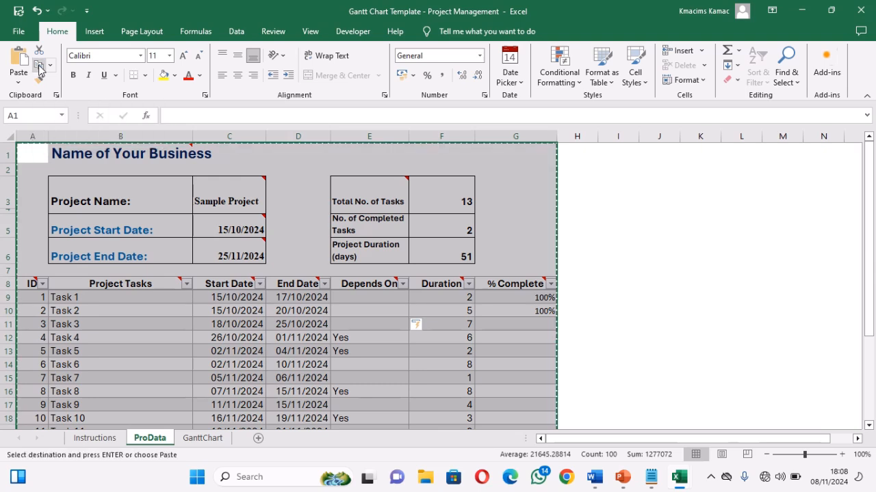
Step: Switch to the Book1 workbook and paste the copied data at A1 as values only
{"action": "mouse_move", "coordinate": [677, 478]}
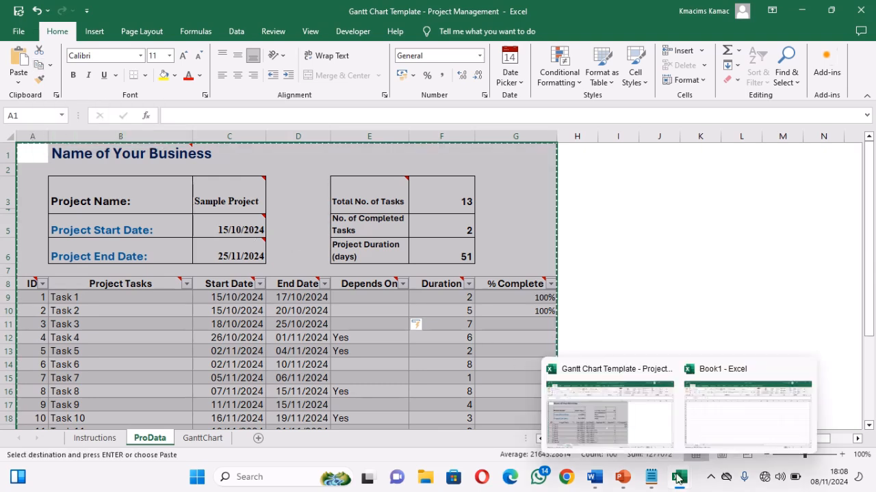
{"action": "left_click", "coordinate": [715, 422]}
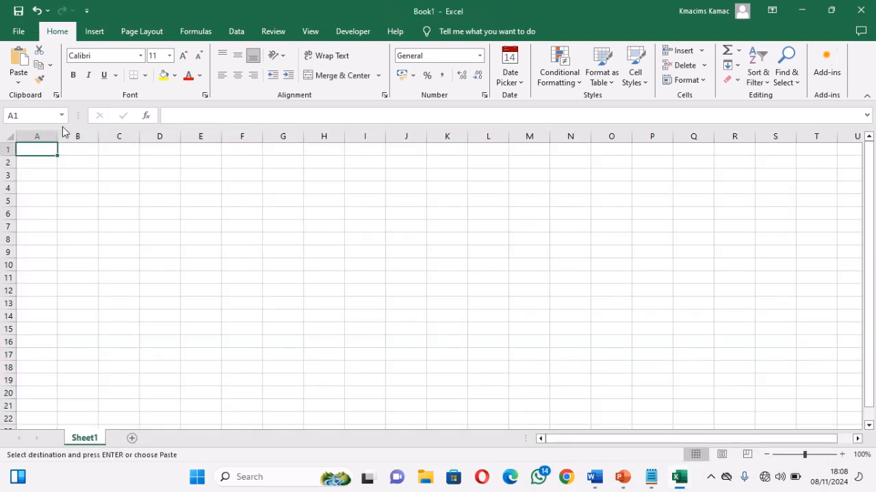
{"action": "left_click", "coordinate": [18, 60]}
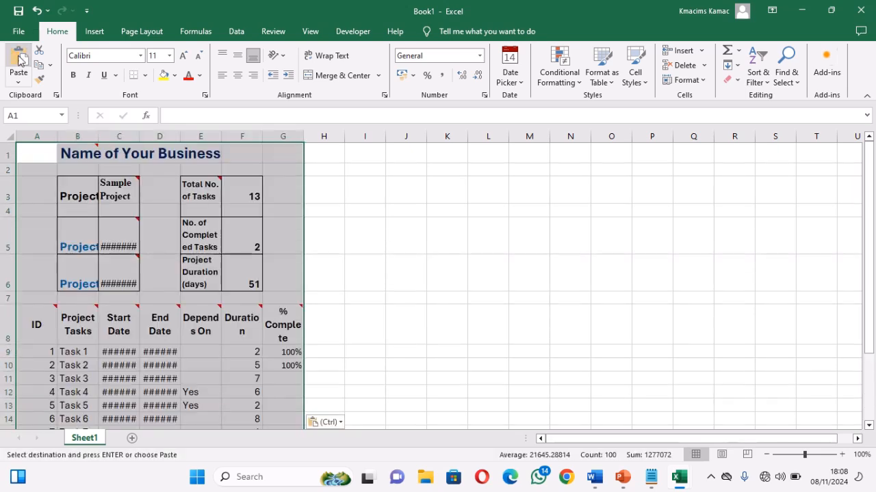
{"action": "left_click", "coordinate": [329, 422]}
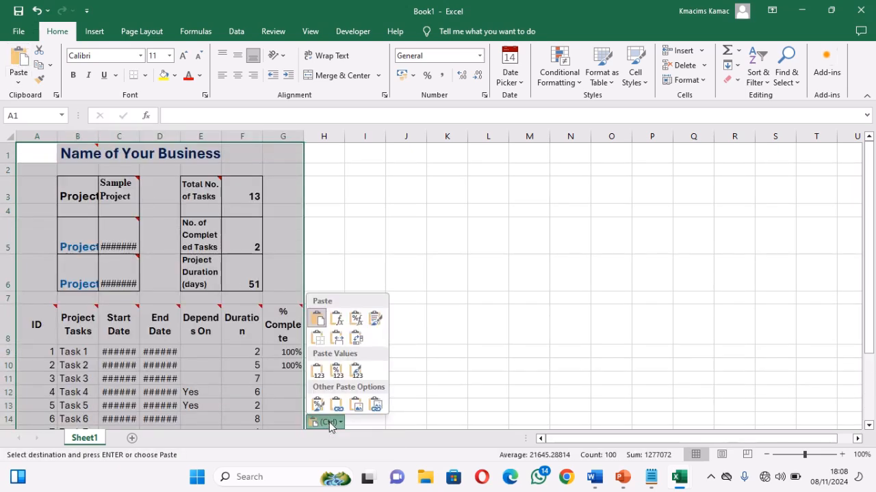
{"action": "left_click", "coordinate": [317, 371]}
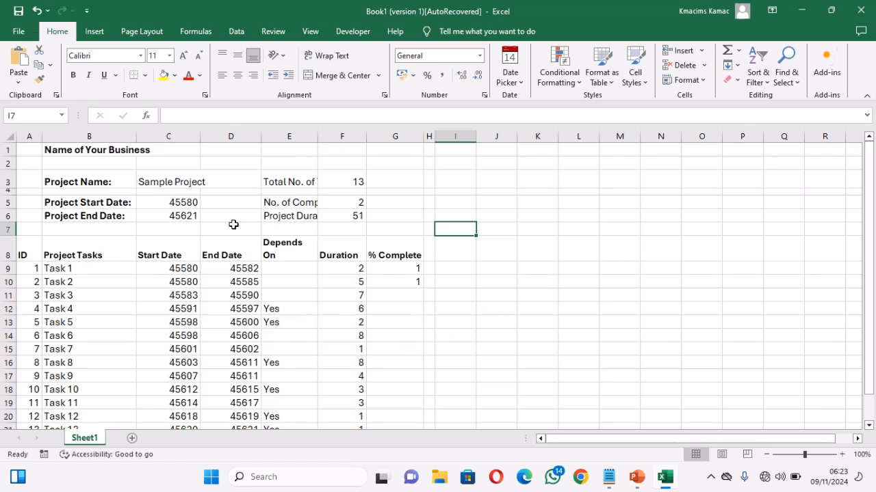
Step: Define the workbook-scoped name Project_Start_Date for cell C5, which holds the project start date
{"action": "left_click", "coordinate": [169, 201]}
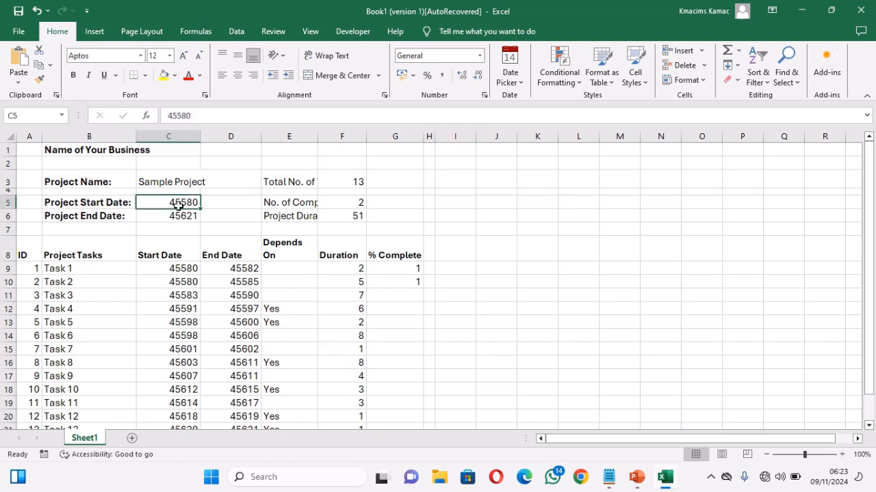
{"action": "left_click", "coordinate": [176, 219]}
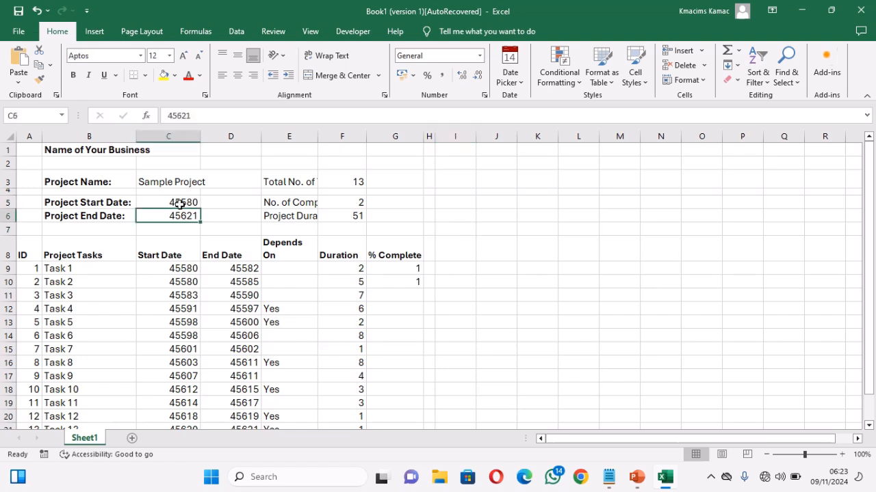
{"action": "left_click", "coordinate": [179, 203]}
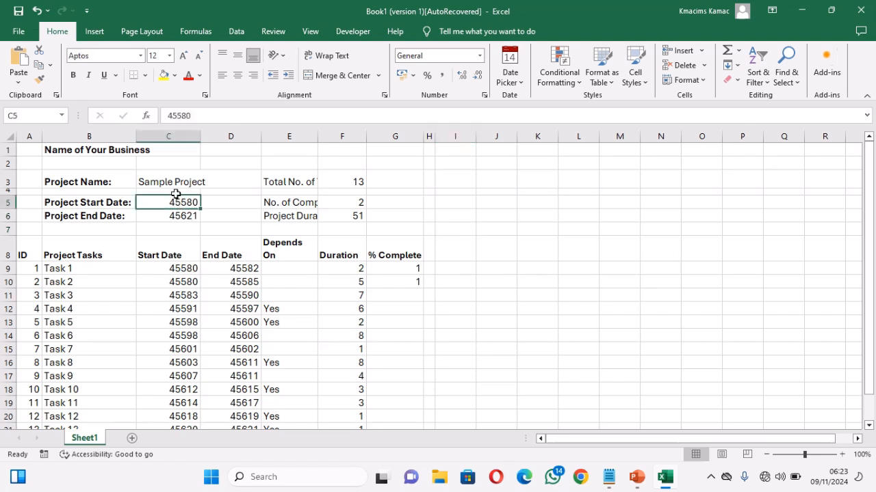
{"action": "left_click", "coordinate": [183, 32]}
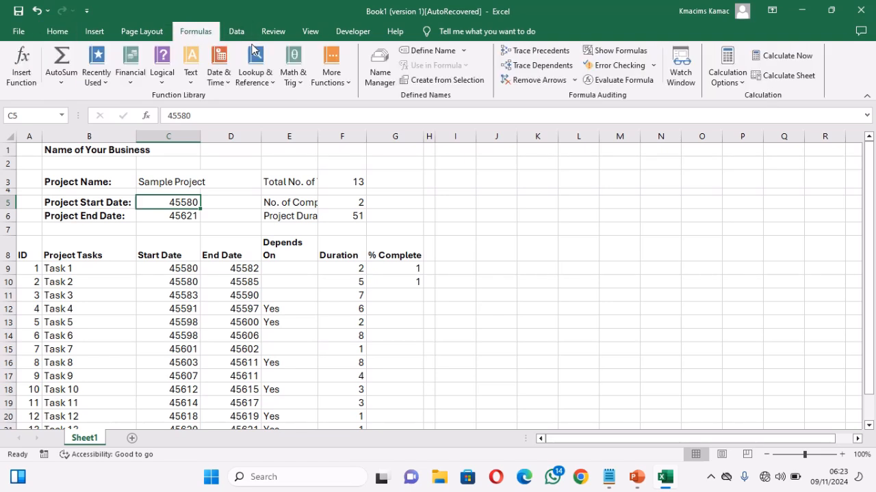
{"action": "left_click", "coordinate": [439, 52]}
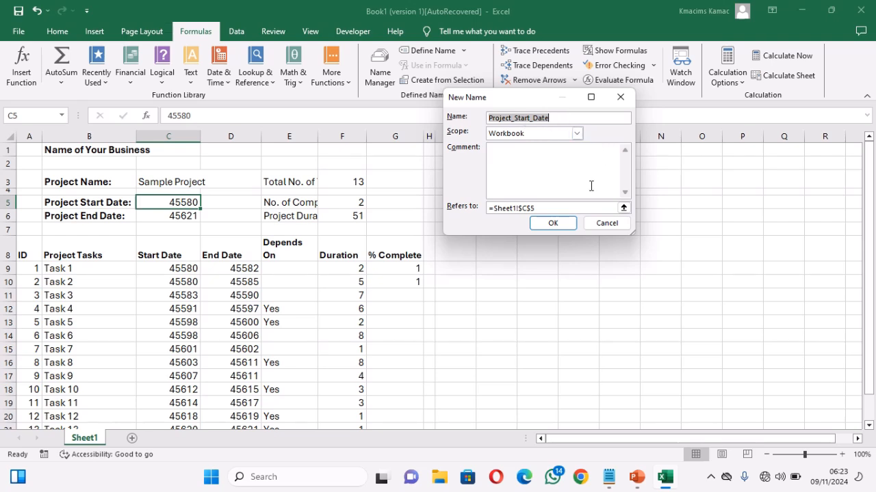
{"action": "left_click", "coordinate": [592, 117]}
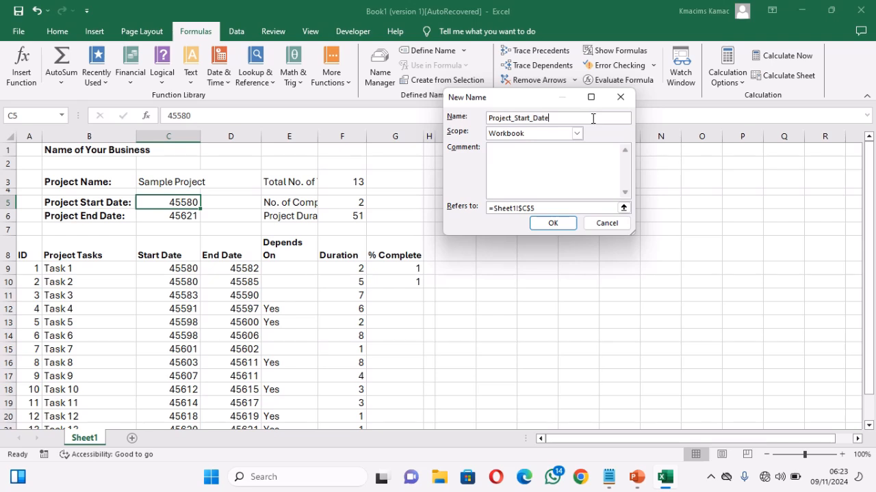
{"action": "left_click", "coordinate": [553, 224]}
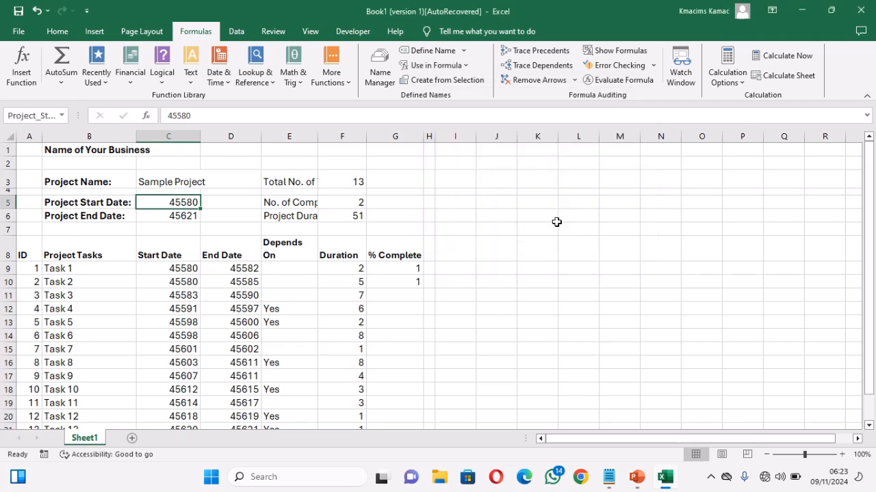
Step: Define the workbook-scoped name TasksStart for the task start dates in C9:C21
{"action": "left_click", "coordinate": [869, 426]}
{"action": "left_click", "coordinate": [869, 426]}
{"action": "left_click", "coordinate": [868, 426]}
{"action": "left_click", "coordinate": [869, 426]}
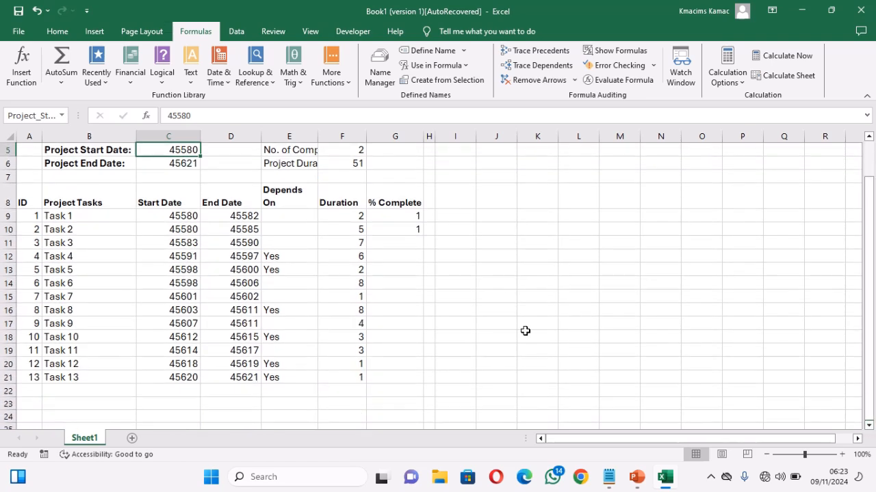
{"action": "left_click_drag", "start_coordinate": [175, 217], "coordinate": [177, 387]}
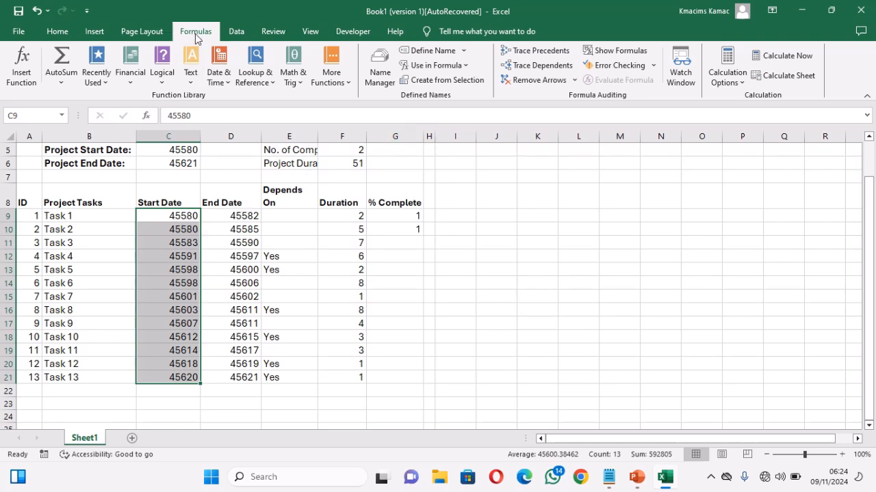
{"action": "left_click", "coordinate": [431, 51]}
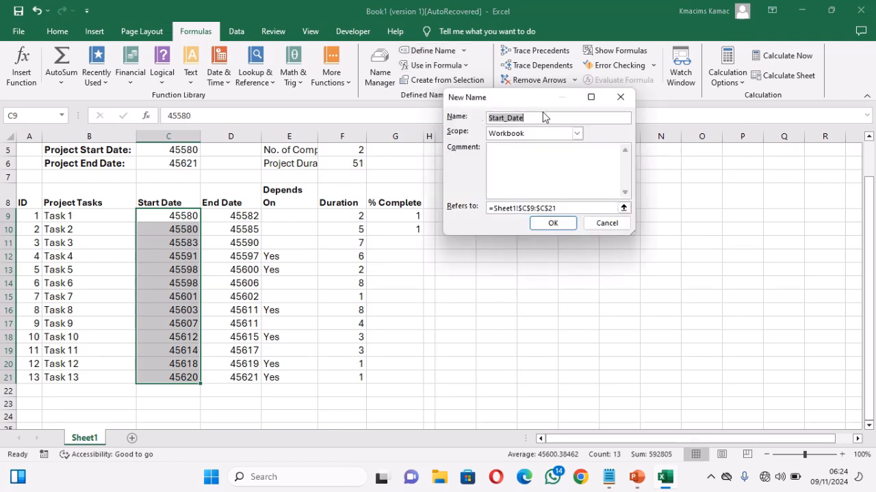
{"action": "type", "text": "TasksStart"}
{"action": "left_click", "coordinate": [551, 223]}
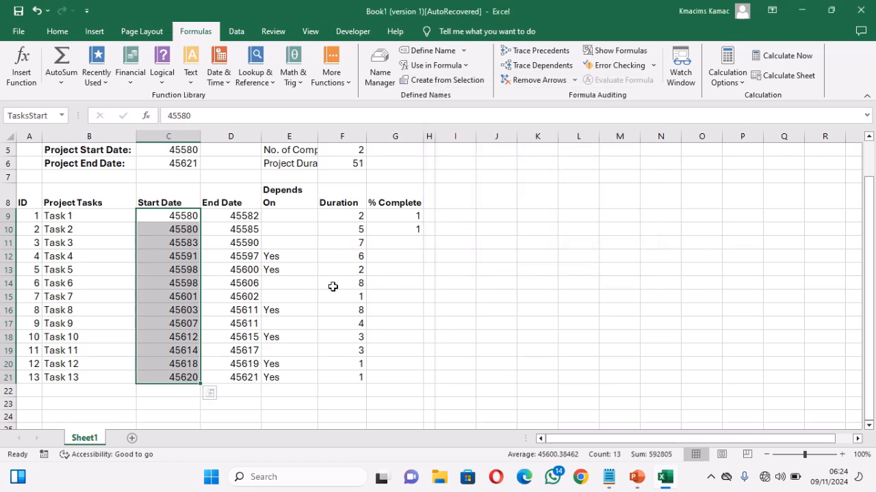
{"action": "left_click", "coordinate": [229, 219]}
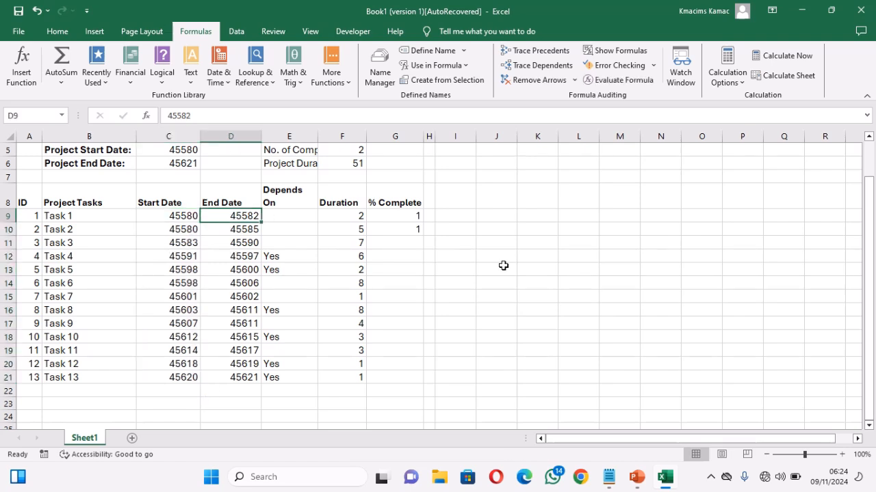
{"action": "left_click", "coordinate": [869, 138]}
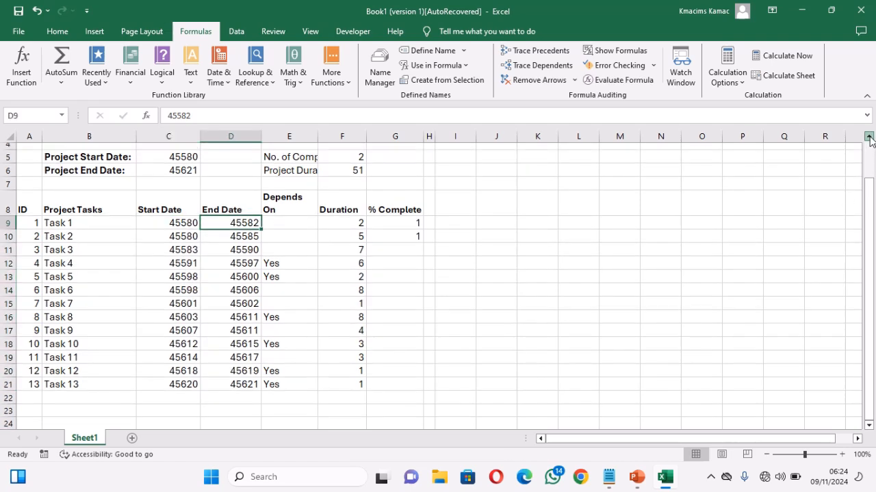
{"action": "left_click", "coordinate": [868, 138]}
{"action": "left_click", "coordinate": [869, 138]}
{"action": "left_click", "coordinate": [869, 138]}
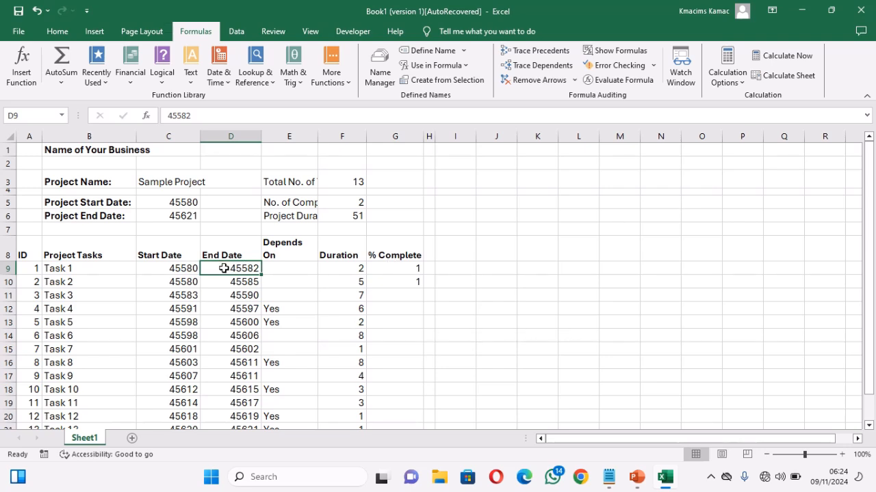
{"action": "left_click_drag", "start_coordinate": [224, 268], "coordinate": [235, 407]}
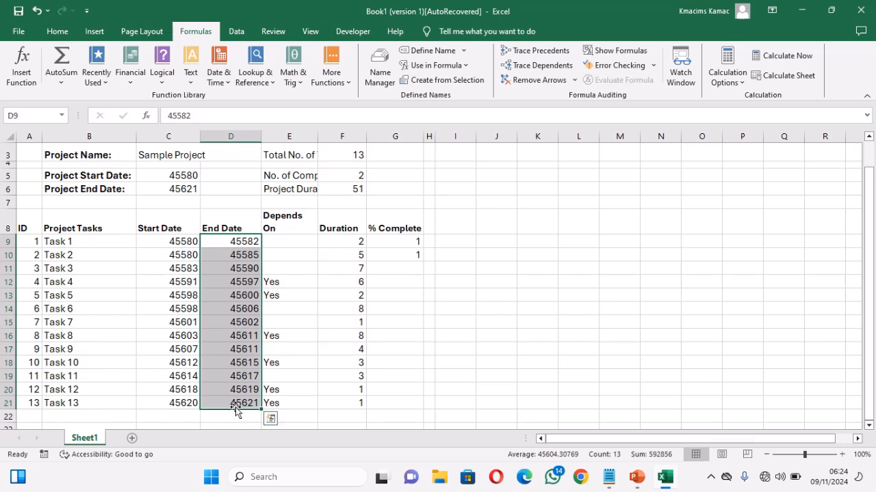
{"action": "left_click", "coordinate": [425, 52]}
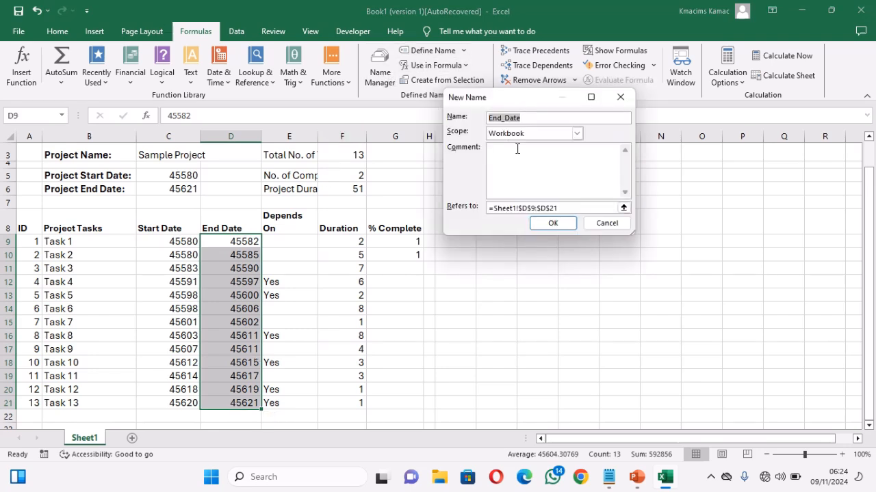
{"action": "left_click", "coordinate": [605, 223]}
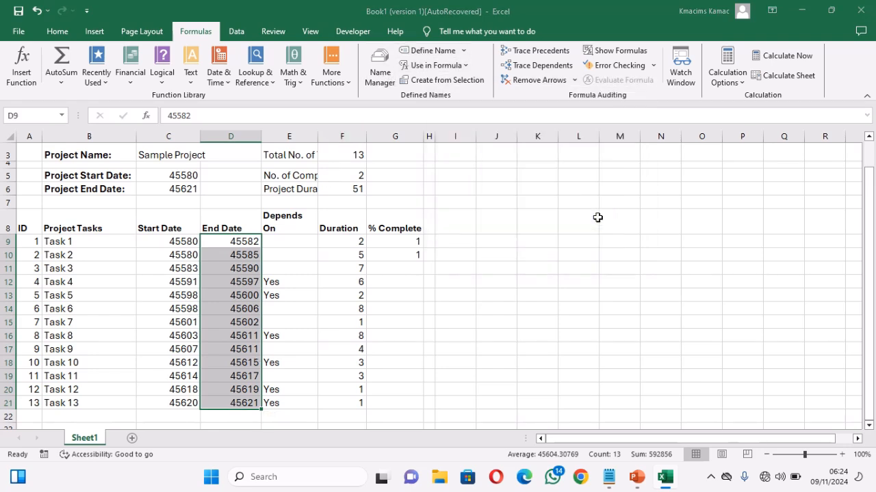
{"action": "left_click", "coordinate": [431, 244]}
Step: Convert the task list in A8:G23, including two blank rows below the last task, into a table with headers
{"action": "left_click_drag", "start_coordinate": [24, 228], "coordinate": [406, 403]}
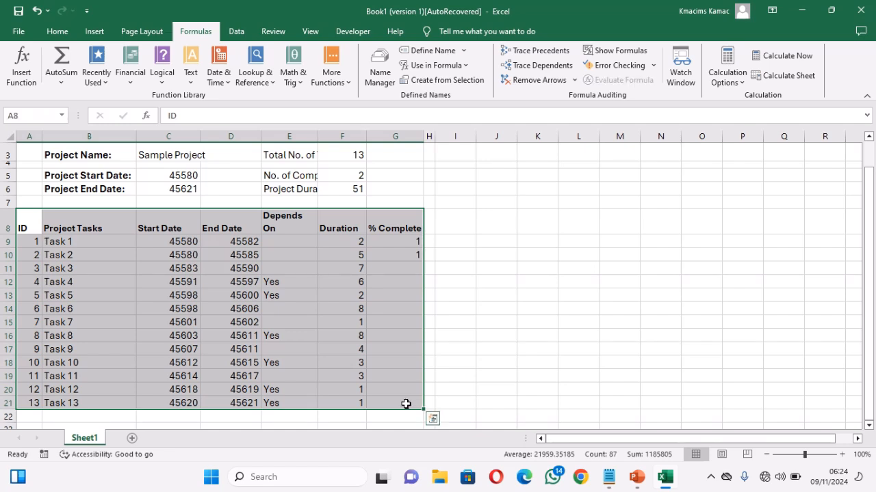
{"action": "key", "text": "shift+Down"}
{"action": "key", "text": "shift+Down"}
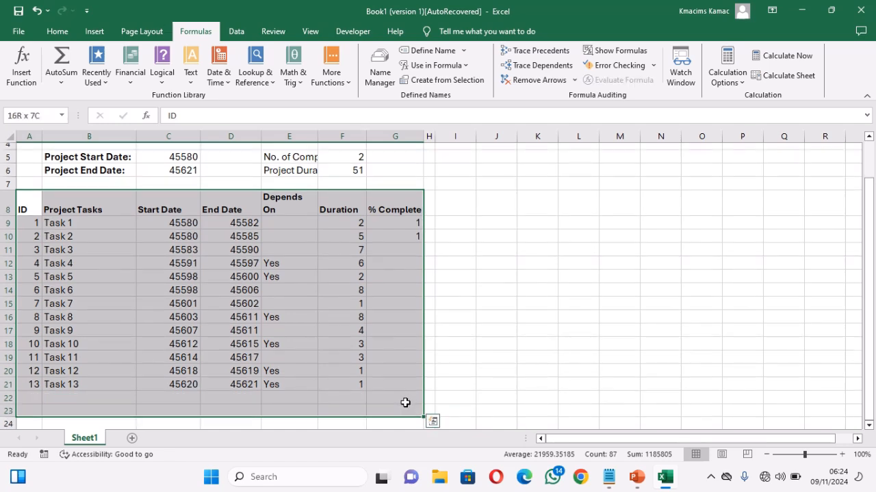
{"action": "left_click", "coordinate": [94, 31]}
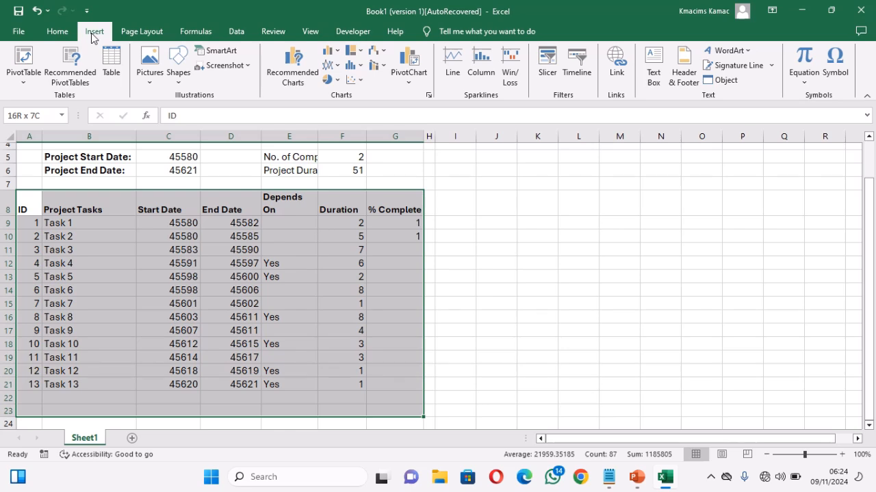
{"action": "left_click", "coordinate": [110, 61]}
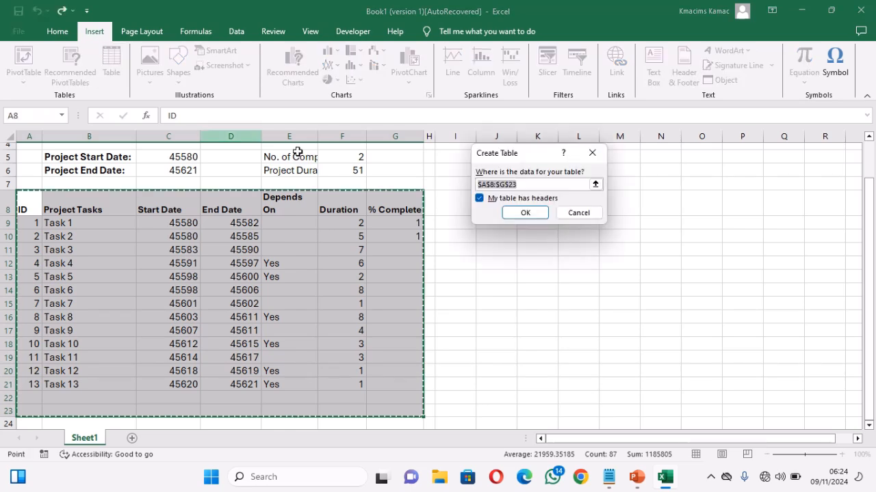
{"action": "left_click", "coordinate": [479, 198]}
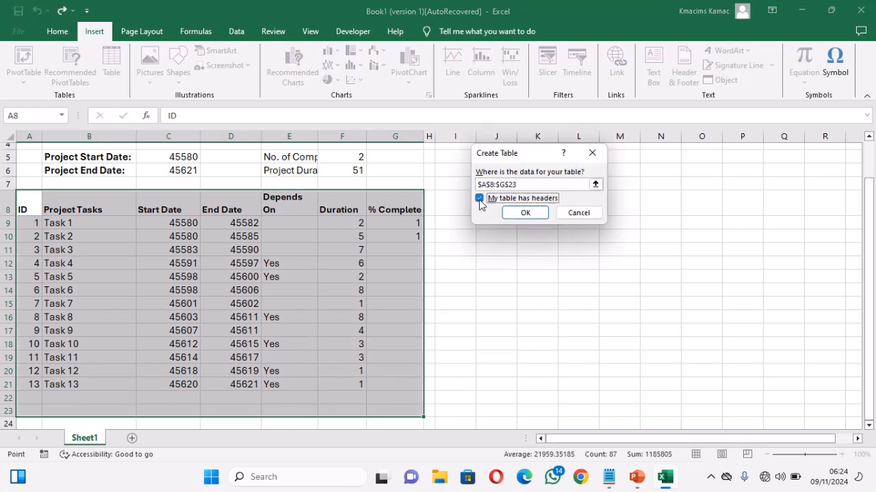
{"action": "left_click", "coordinate": [480, 200]}
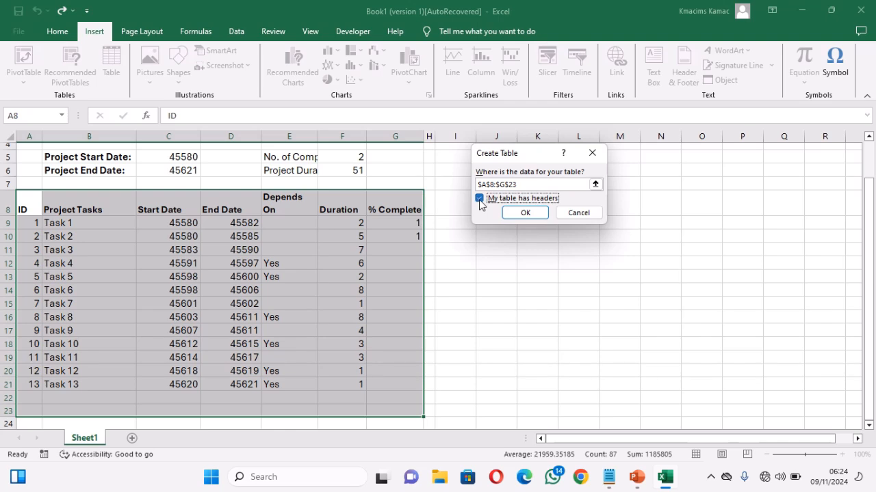
{"action": "left_click", "coordinate": [527, 212]}
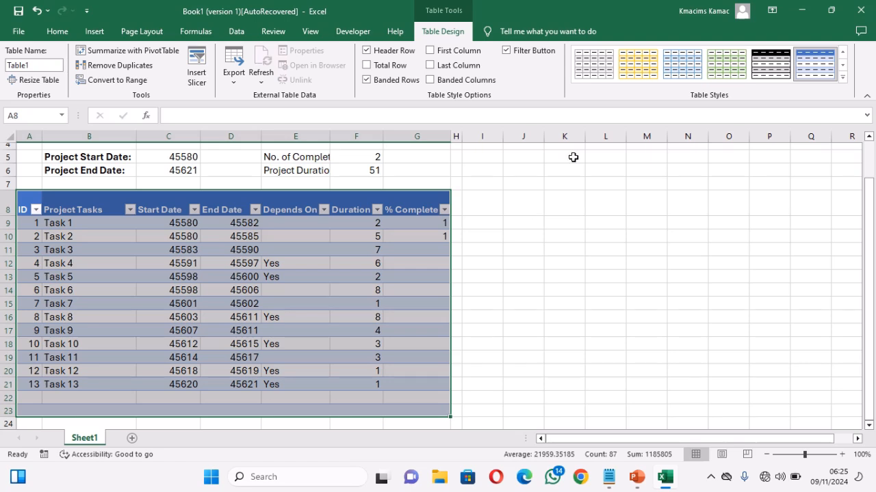
Step: Apply the light gold banded table style to the task table and name the table ProjectData
{"action": "left_click", "coordinate": [629, 71]}
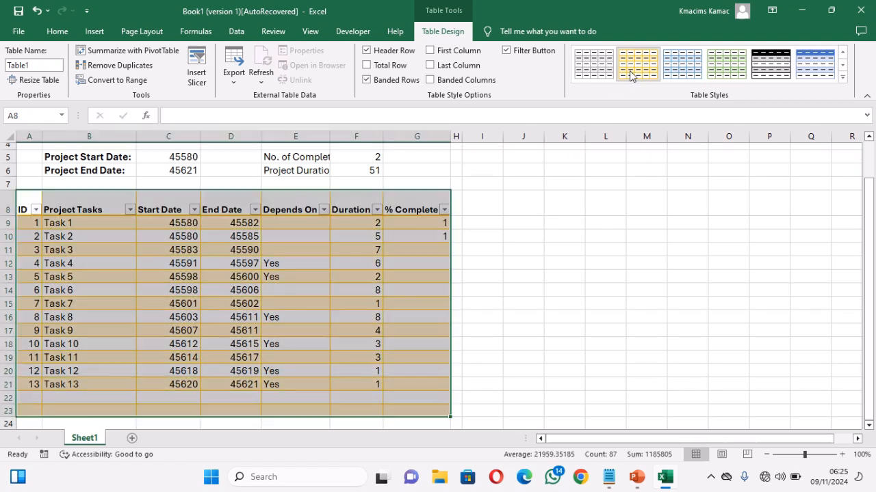
{"action": "left_click", "coordinate": [41, 68]}
{"action": "type", "text": "ProjectD"}
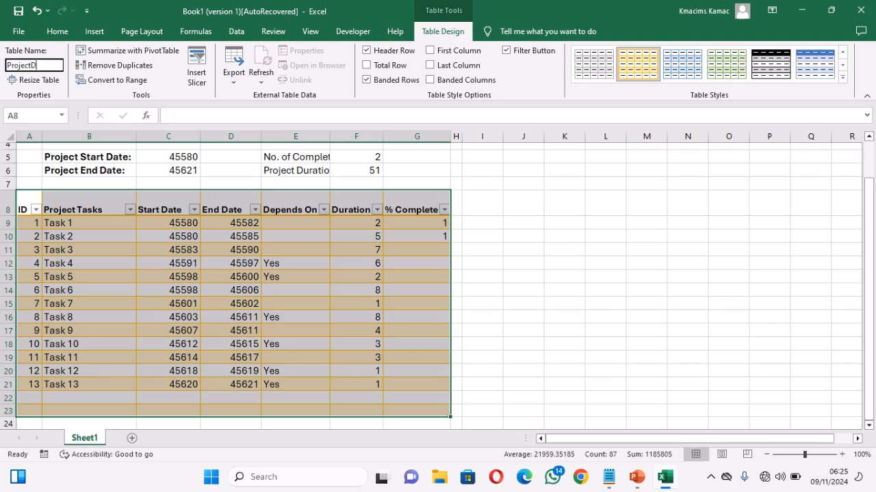
{"action": "key", "text": "Return"}
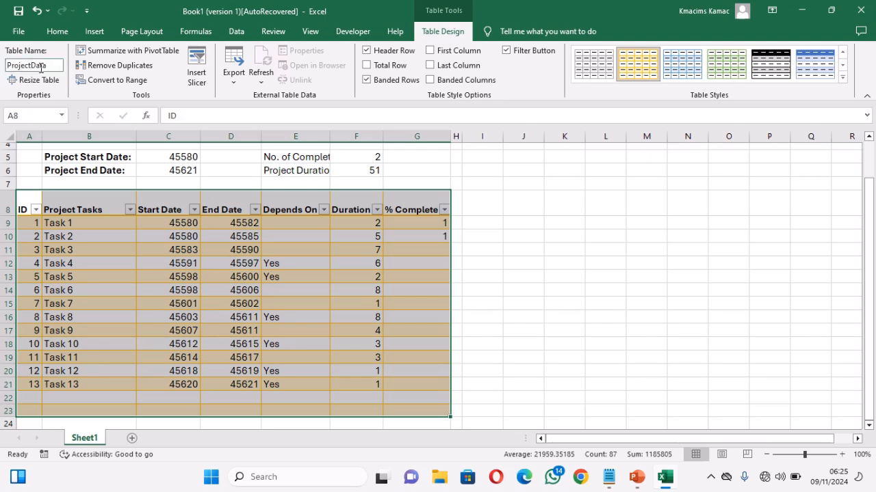
{"action": "left_click", "coordinate": [486, 295]}
{"action": "type", "text": "="}
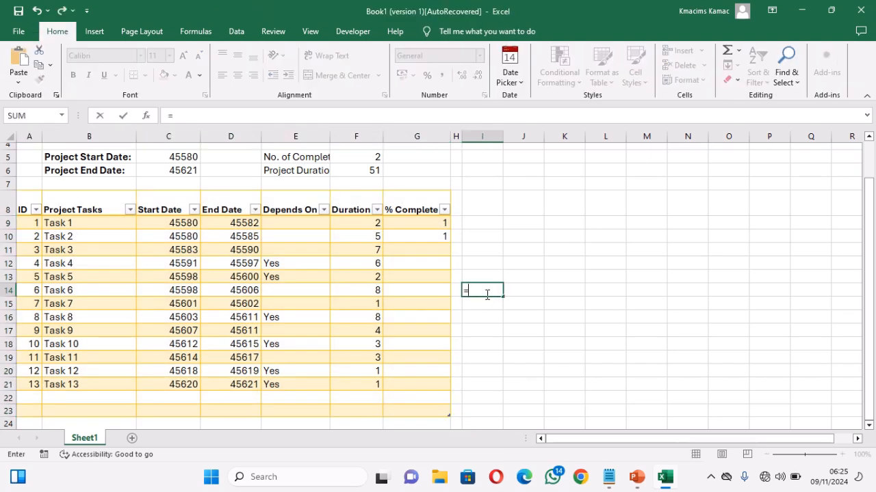
{"action": "type", "text": "sum"}
{"action": "key", "text": "Tab"}
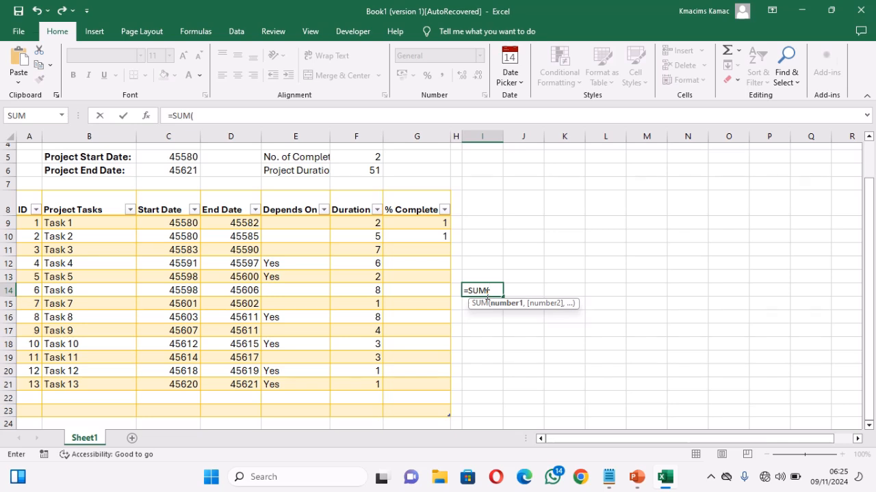
{"action": "type", "text": "pro"}
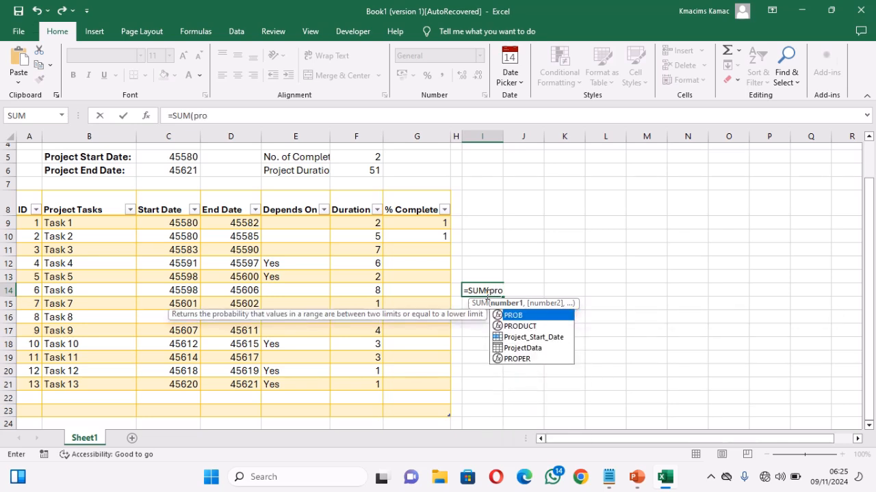
{"action": "key", "text": "BackSpace"}
{"action": "key", "text": "BackSpace"}
{"action": "key", "text": "BackSpace"}
{"action": "key", "text": "BackSpace"}
{"action": "key", "text": "BackSpace"}
{"action": "key", "text": "BackSpace"}
{"action": "key", "text": "BackSpace"}
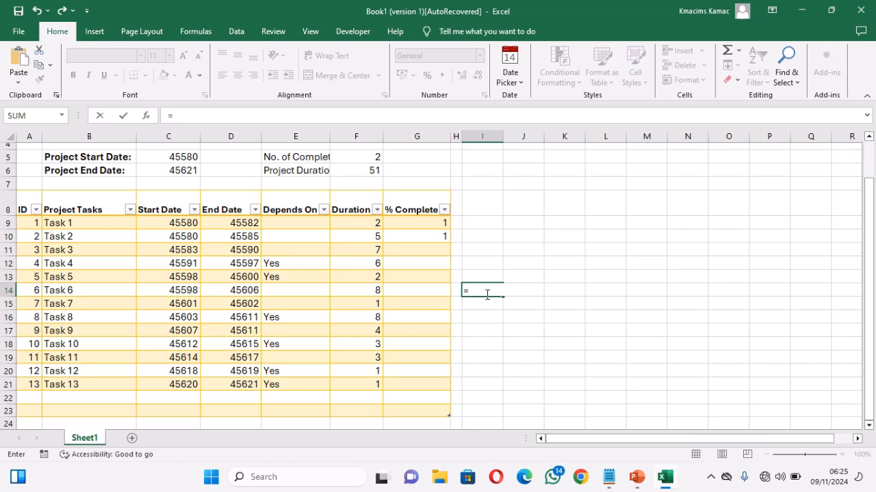
{"action": "type", "text": "sum"}
{"action": "key", "text": "Tab"}
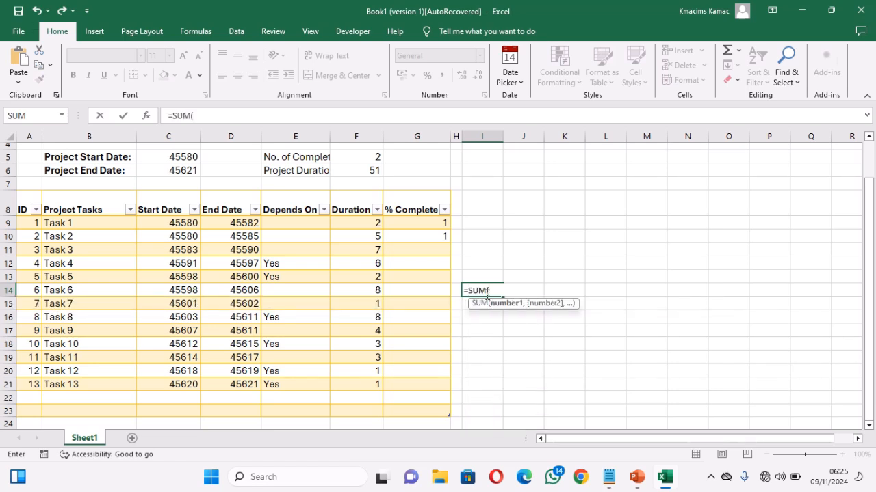
{"action": "type", "text": "proj"}
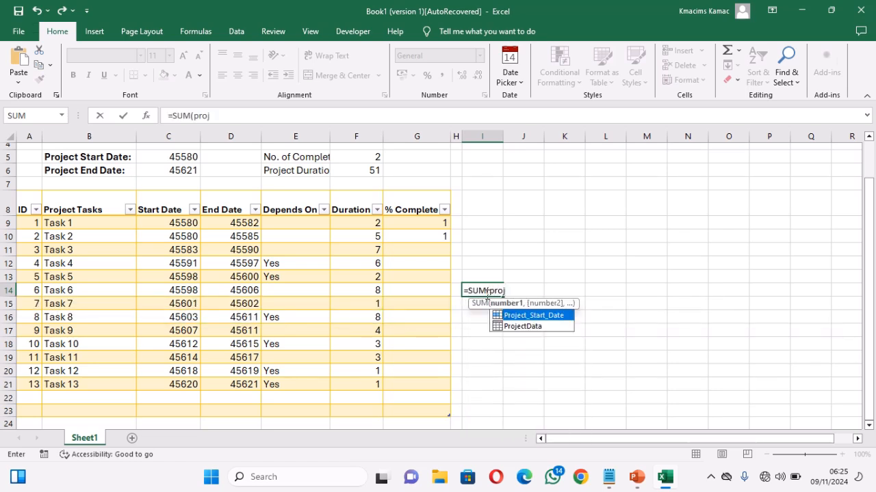
{"action": "key", "text": "Down"}
{"action": "key", "text": "Tab"}
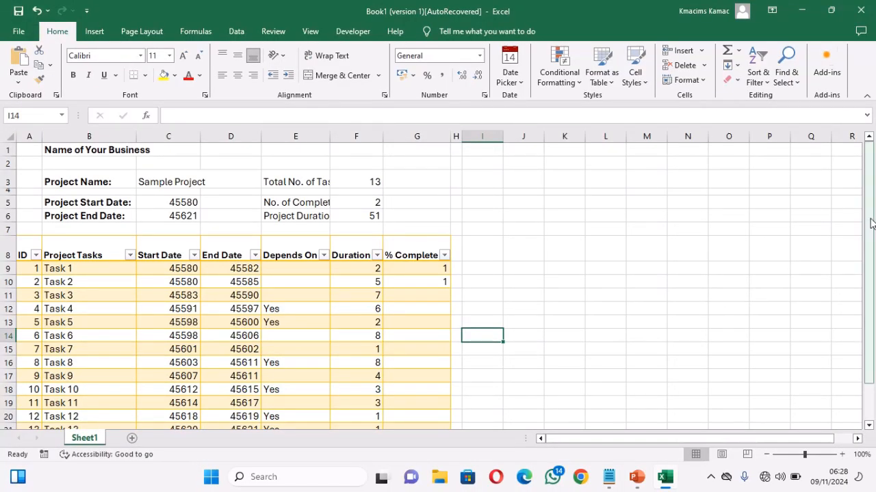
{"action": "mouse_move", "coordinate": [870, 223]}
{"action": "left_mouse_down"}
{"action": "mouse_move", "coordinate": [871, 262]}
{"action": "mouse_move", "coordinate": [872, 227]}
{"action": "left_mouse_up"}
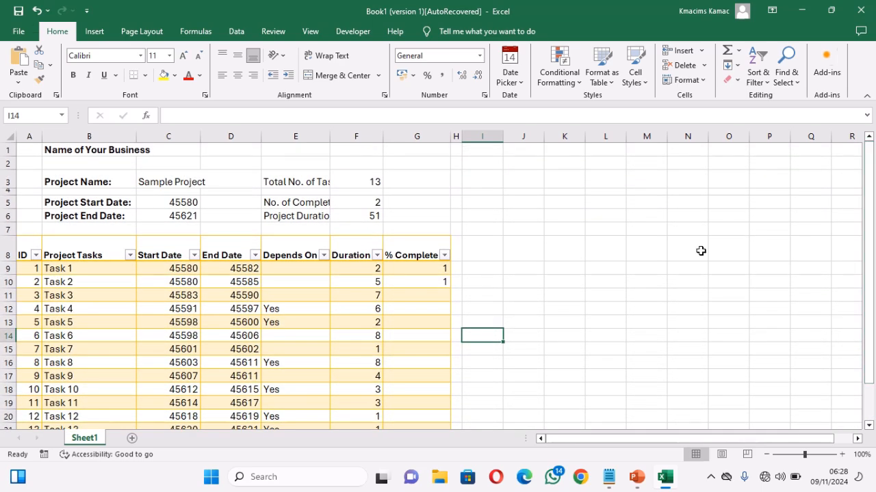
{"action": "left_click", "coordinate": [479, 254]}
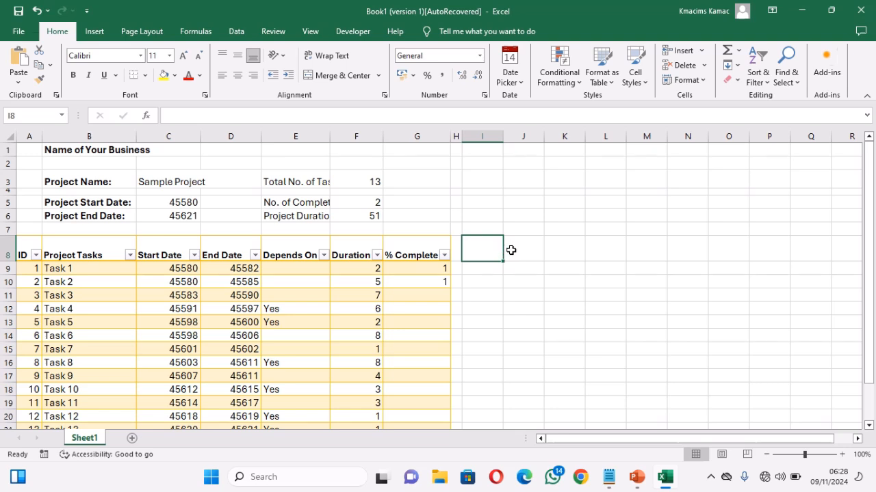
{"action": "left_click", "coordinate": [511, 249]}
{"action": "left_click", "coordinate": [557, 249]}
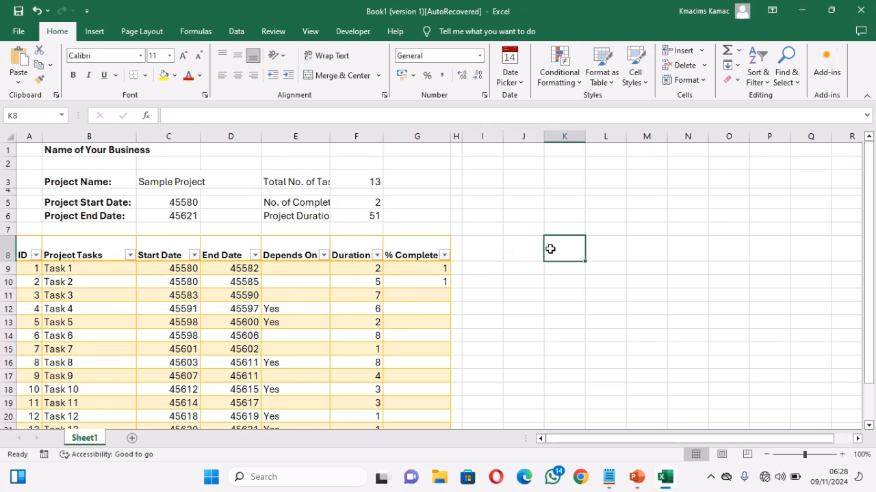
{"action": "left_click", "coordinate": [491, 253]}
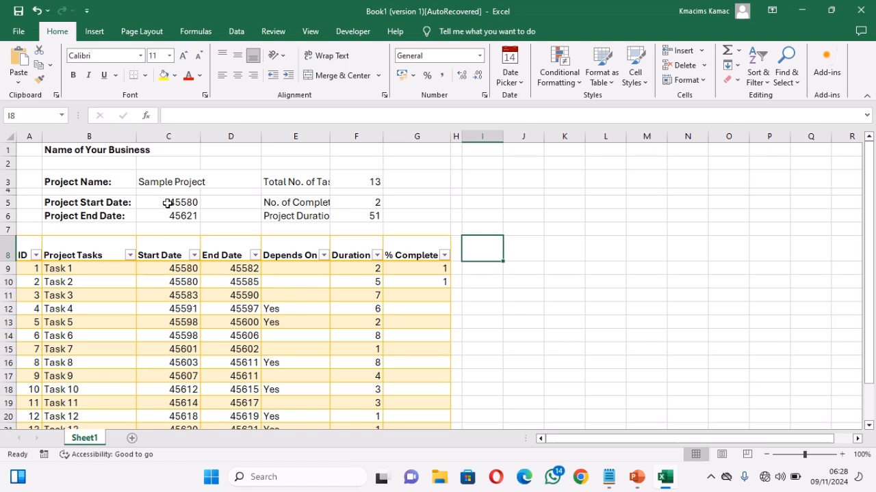
Step: Format the project dates in C5:C6 and the task start and end dates in C9:D21 as Short Date
{"action": "left_click_drag", "start_coordinate": [167, 200], "coordinate": [175, 213]}
{"action": "left_click", "coordinate": [171, 276]}
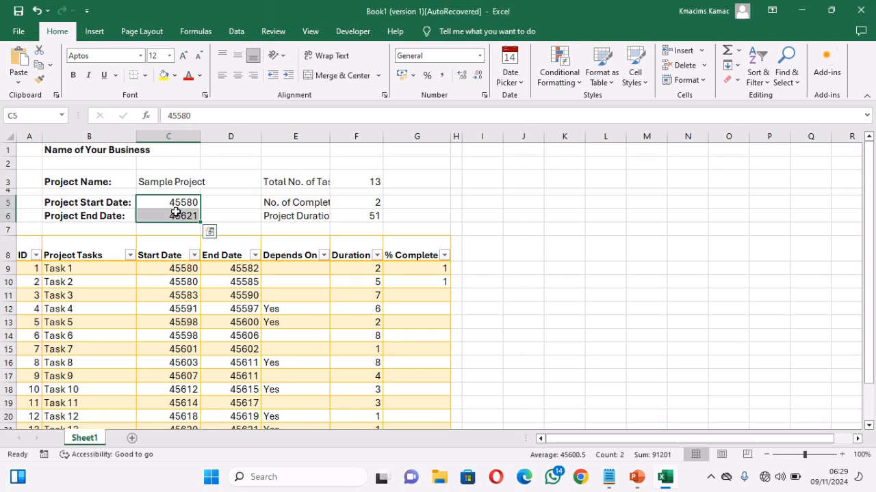
{"action": "left_click_drag", "start_coordinate": [178, 267], "coordinate": [179, 381]}
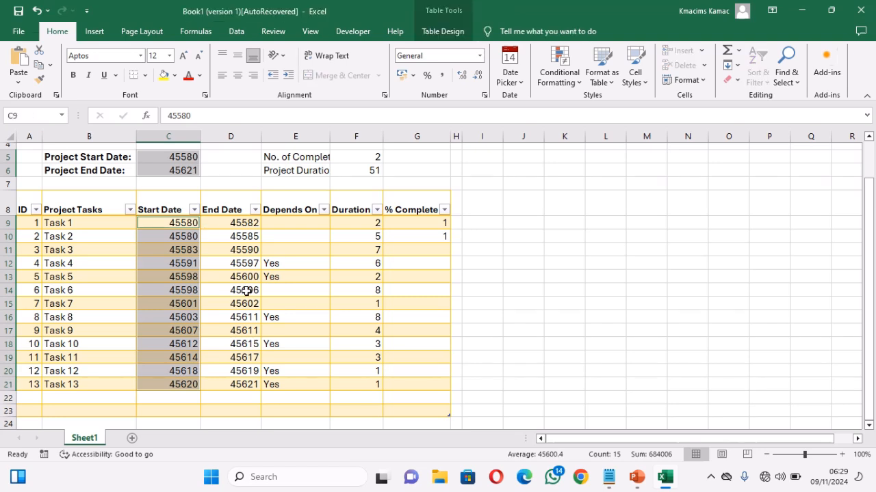
{"action": "left_click_drag", "start_coordinate": [231, 223], "coordinate": [231, 385]}
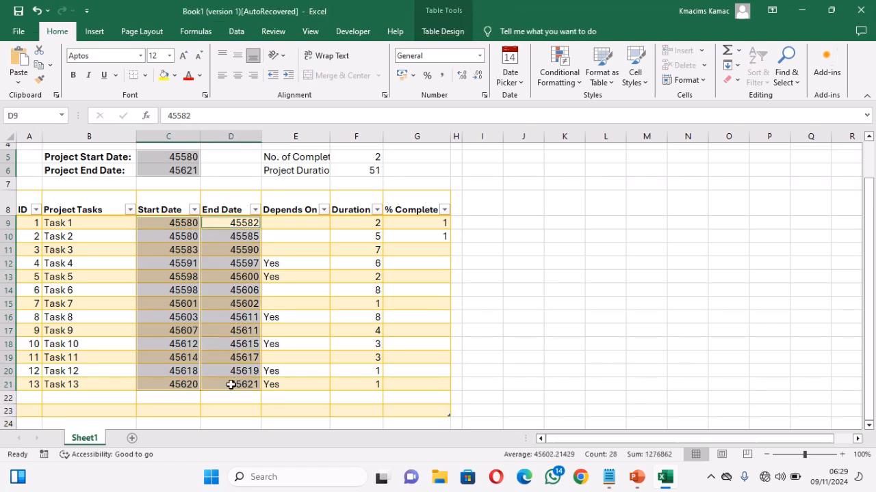
{"action": "left_click", "coordinate": [479, 55]}
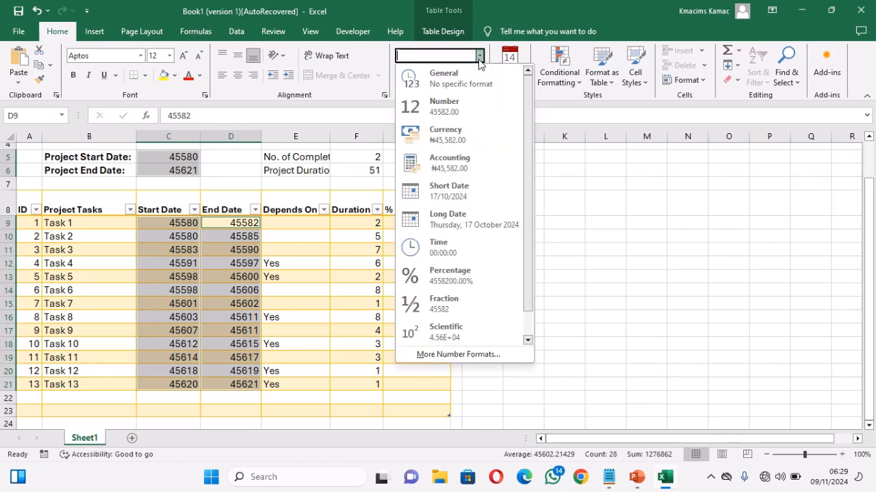
{"action": "left_click", "coordinate": [457, 194]}
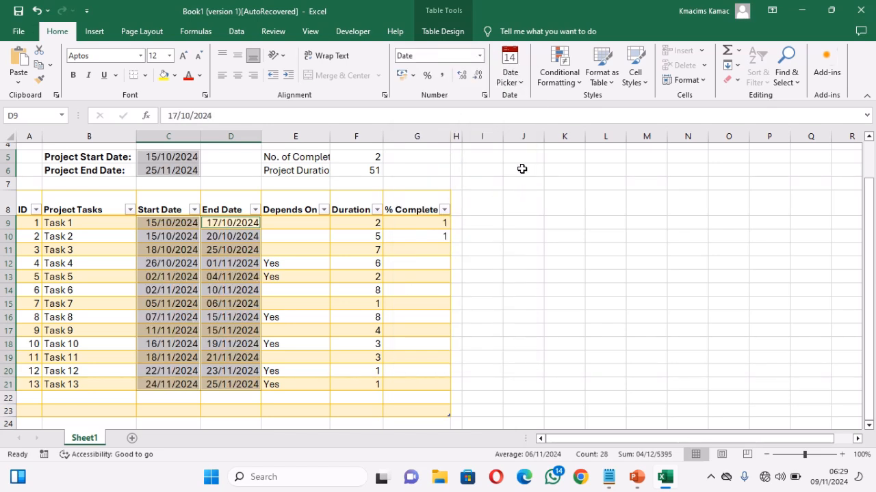
Step: Enter the formula =Project_Start_Date in I7 as the first date of the timeline
{"action": "left_click", "coordinate": [482, 181]}
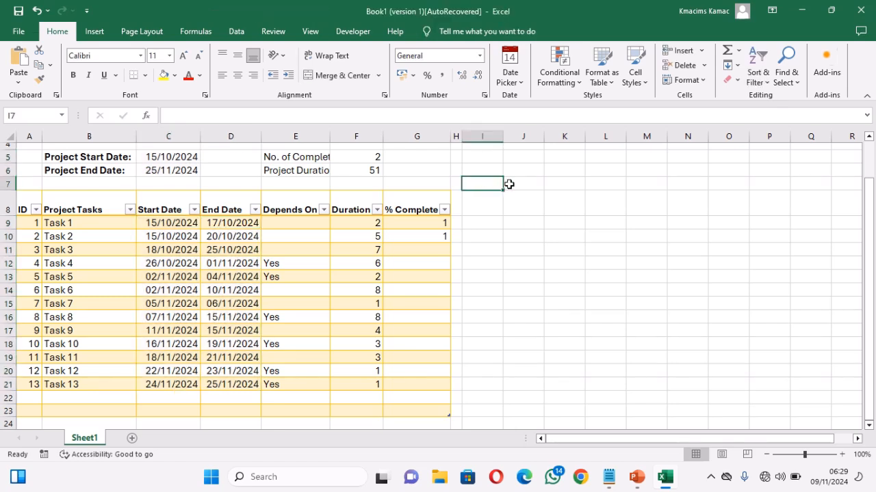
{"action": "left_click", "coordinate": [869, 138]}
{"action": "left_click", "coordinate": [869, 138]}
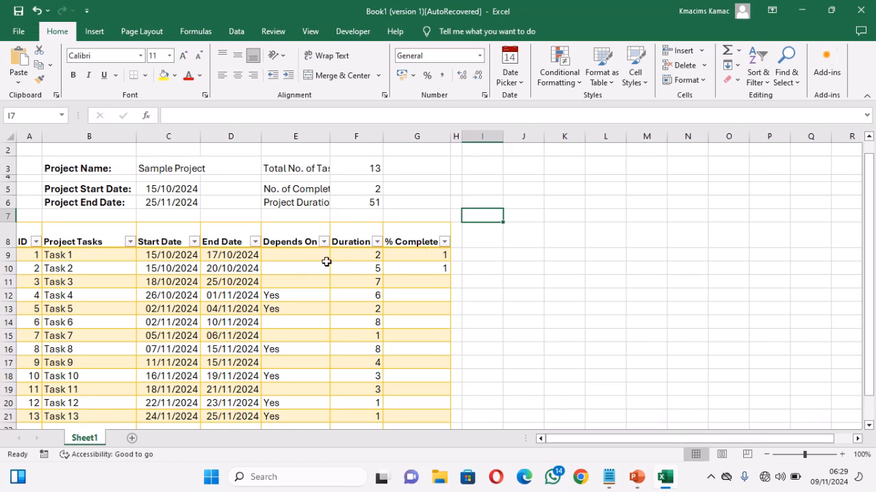
{"action": "type", "text": "="}
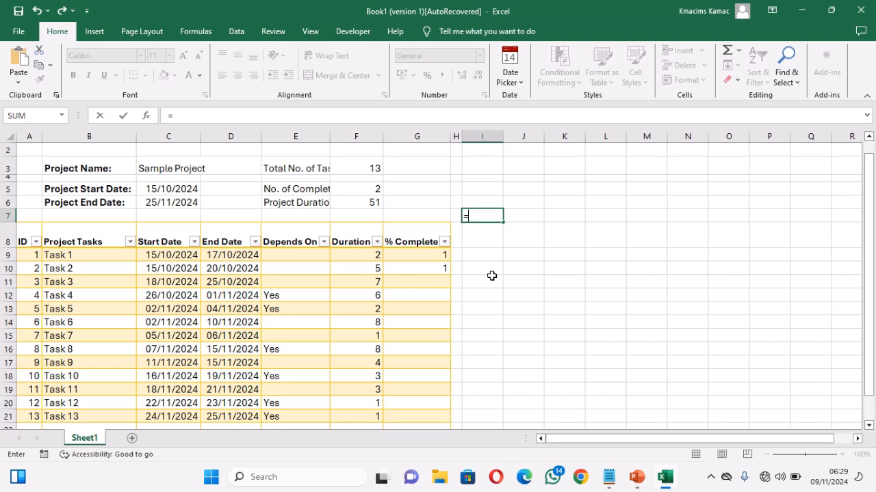
{"action": "type", "text": "pr"}
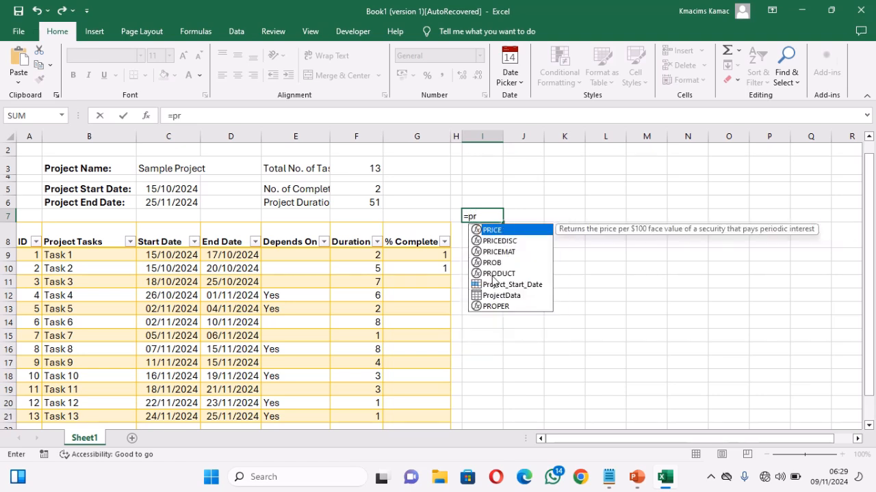
{"action": "key", "text": "Down"}
{"action": "key", "text": "Down"}
{"action": "key", "text": "Down"}
{"action": "key", "text": "Down"}
{"action": "key", "text": "Down"}
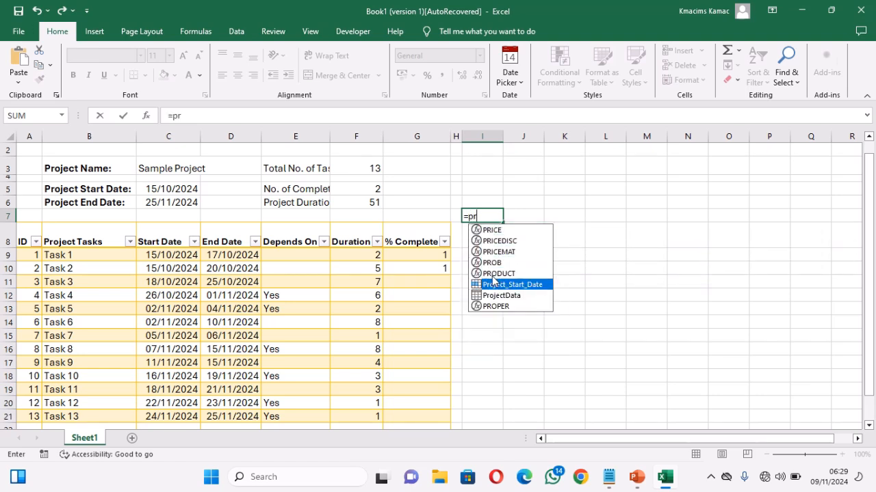
{"action": "key", "text": "Tab"}
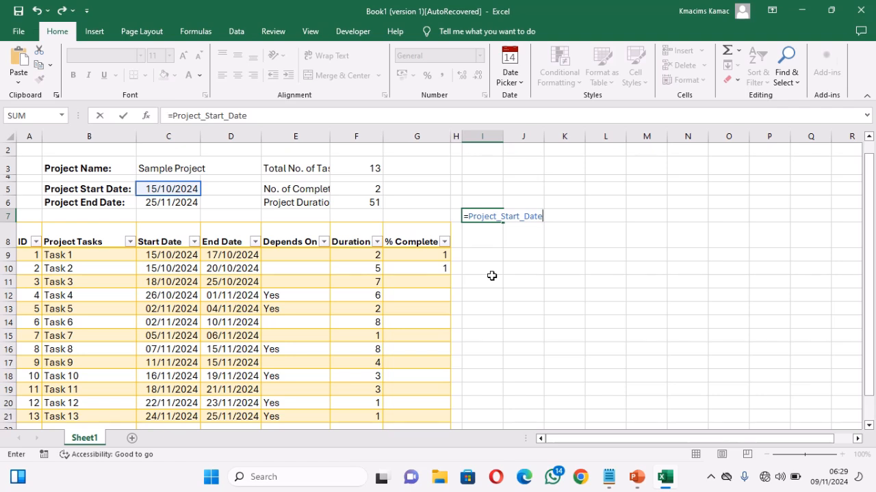
{"action": "key", "text": "Return"}
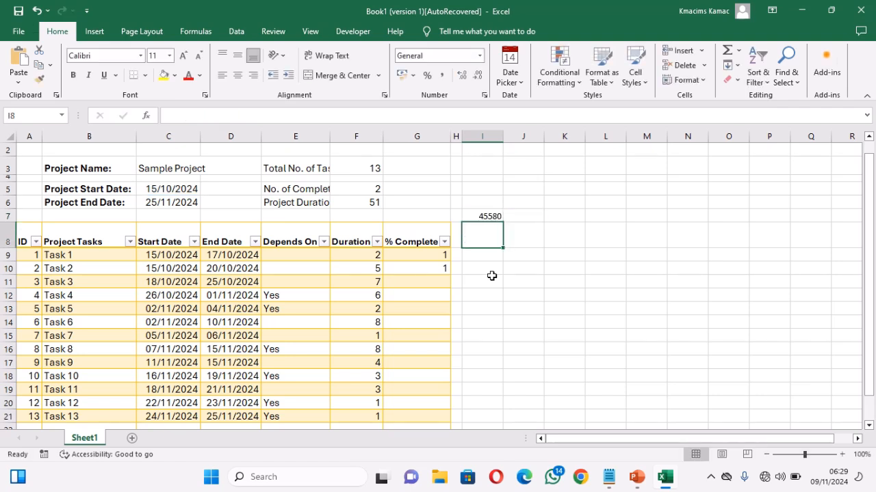
Step: Enter the formula =I7+1 in J7 as the second date of the timeline
{"action": "left_click", "coordinate": [484, 216]}
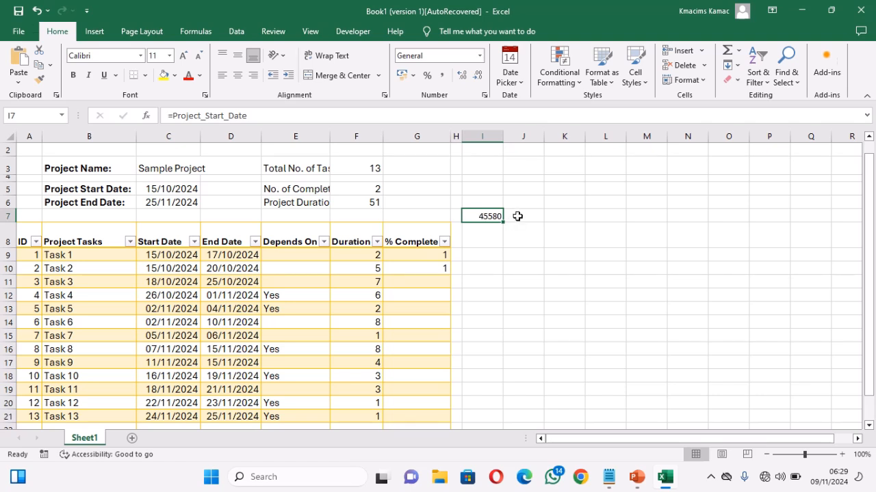
{"action": "left_click", "coordinate": [517, 217]}
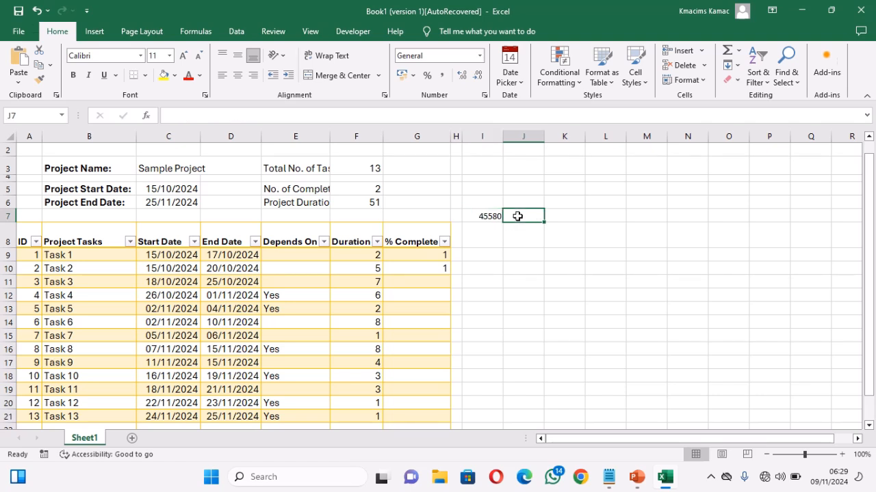
{"action": "type", "text": "="}
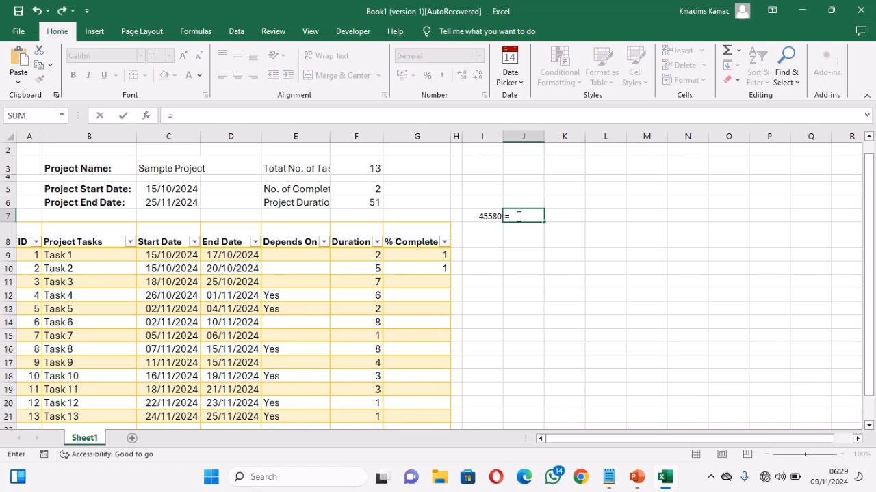
{"action": "left_click", "coordinate": [484, 217]}
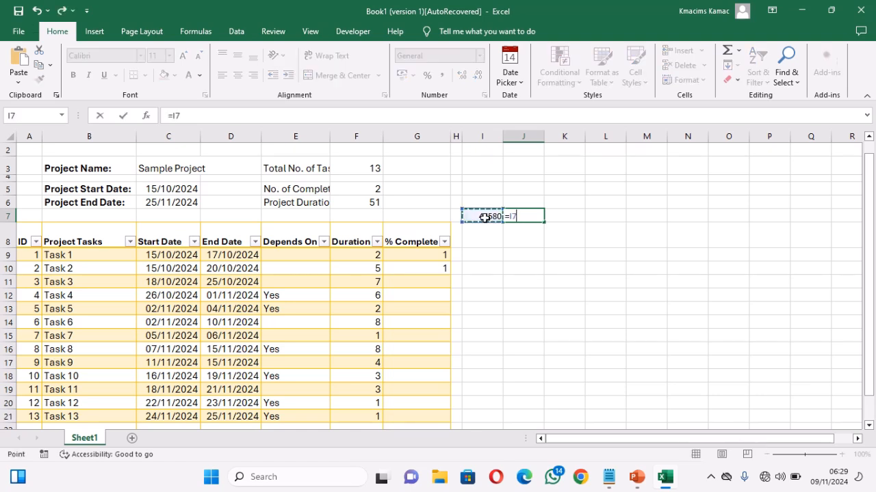
{"action": "type", "text": "+1"}
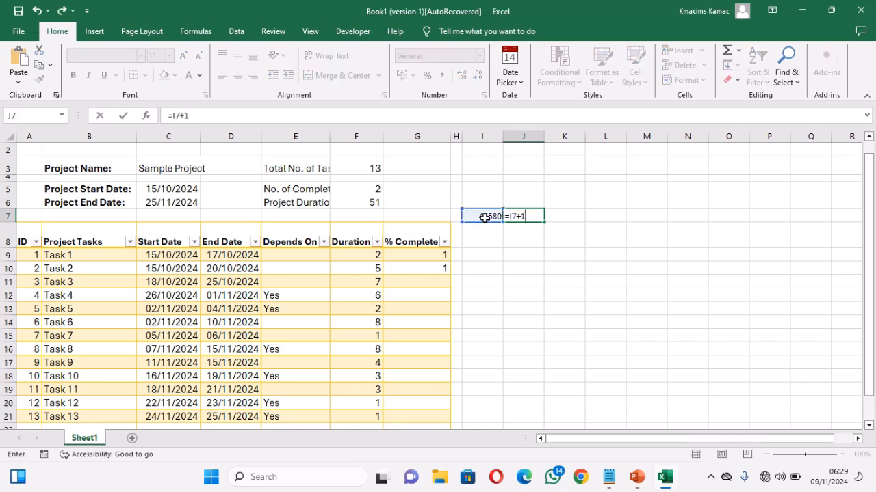
{"action": "key", "text": "Return"}
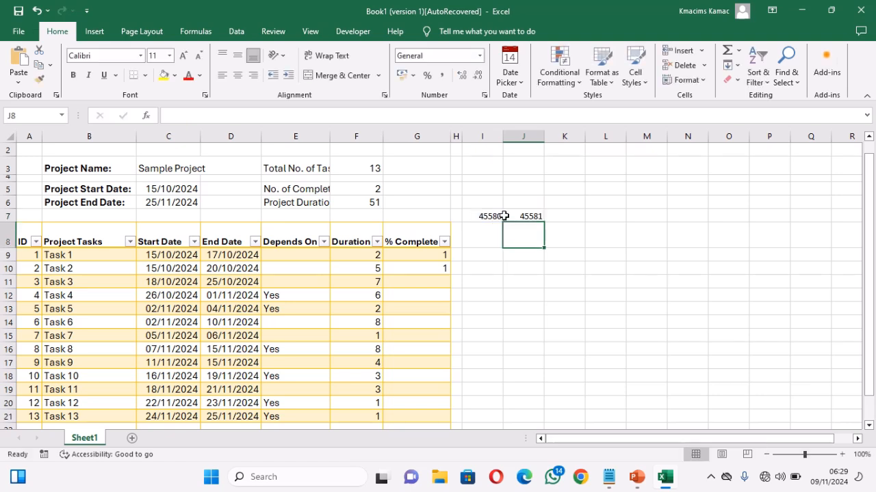
Step: Fill the next-day formula from J7 across row 7 to Z7
{"action": "left_click", "coordinate": [517, 216]}
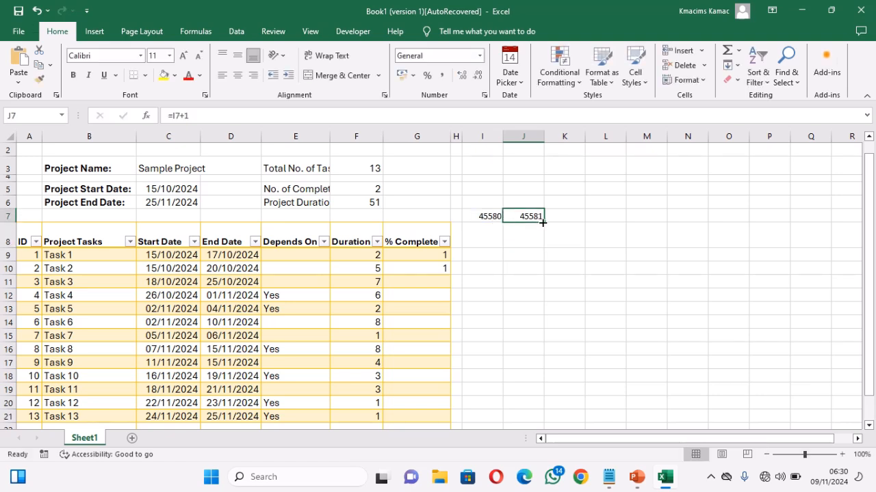
{"action": "left_click_drag", "start_coordinate": [543, 222], "coordinate": [764, 219]}
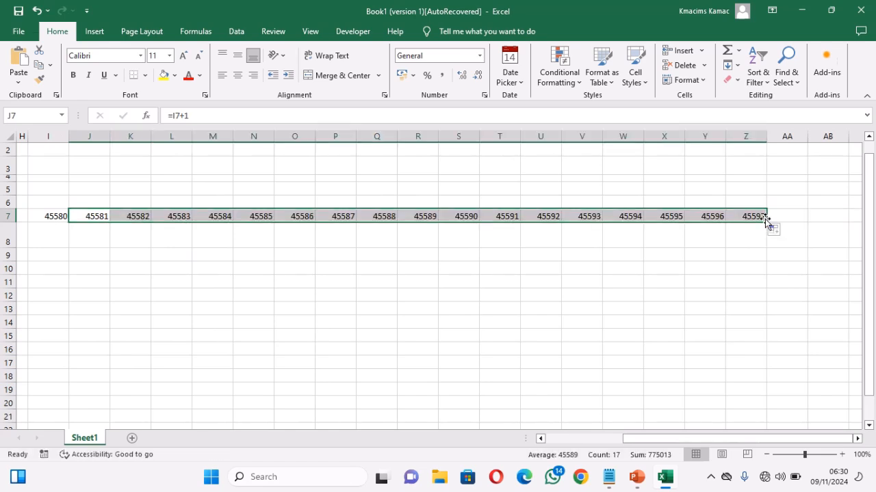
{"action": "left_click", "coordinate": [580, 438]}
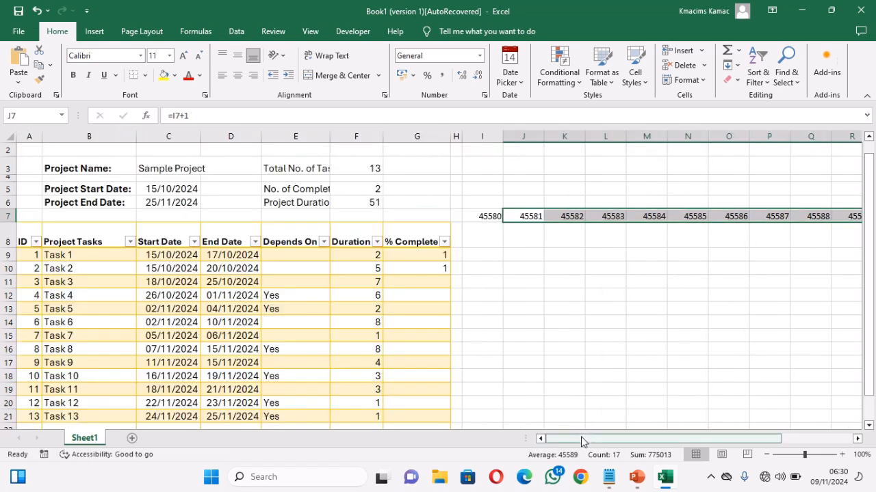
Step: Try the formula =IF(J7<Project_Start_Date,I7+1,"") in K7 and undo the entry
{"action": "left_click", "coordinate": [573, 215]}
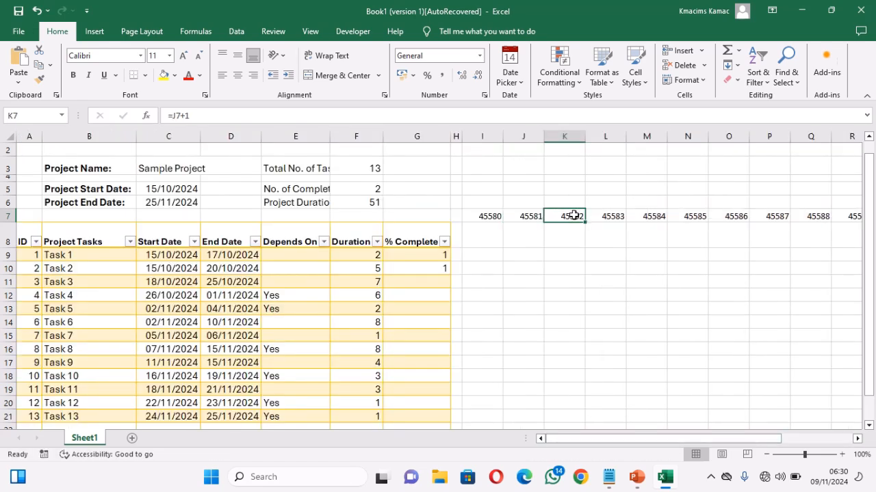
{"action": "type", "text": "=IF("}
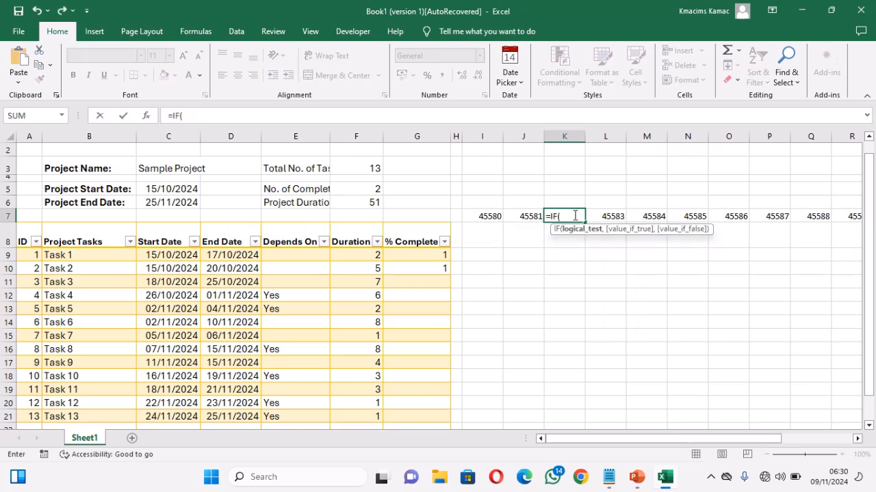
{"action": "left_click", "coordinate": [518, 216]}
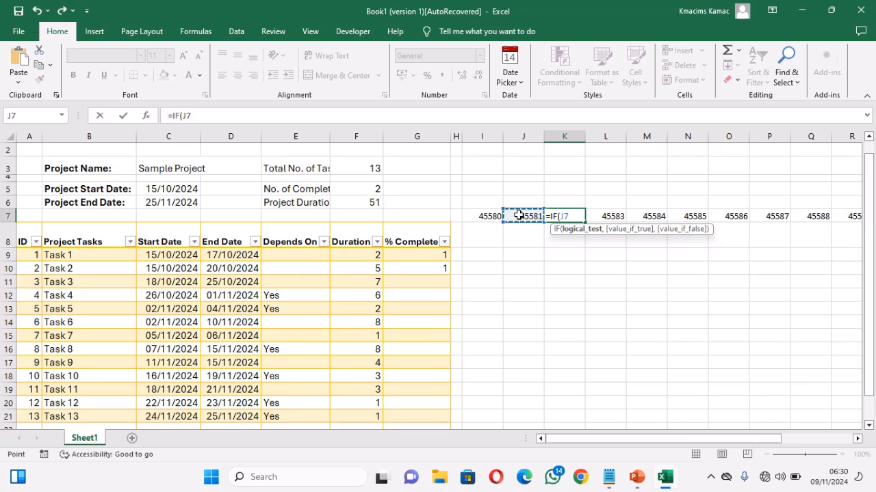
{"action": "type", "text": "<"}
{"action": "left_click", "coordinate": [175, 189]}
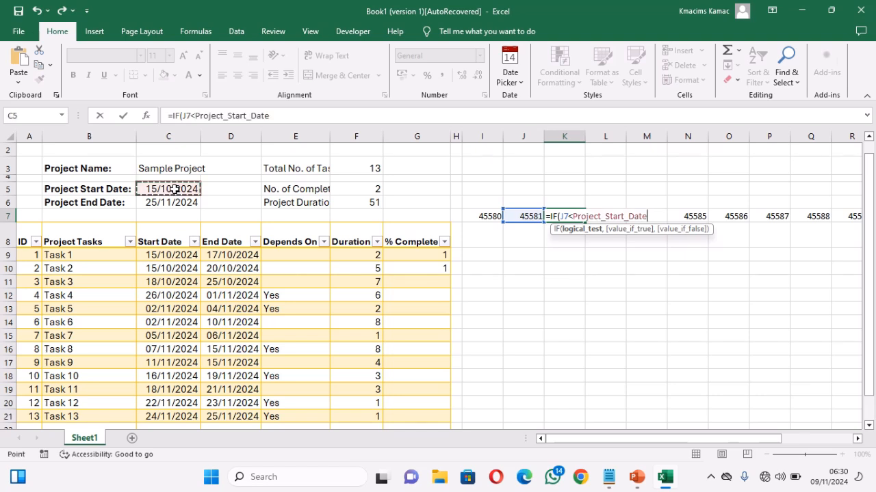
{"action": "type", "text": ","}
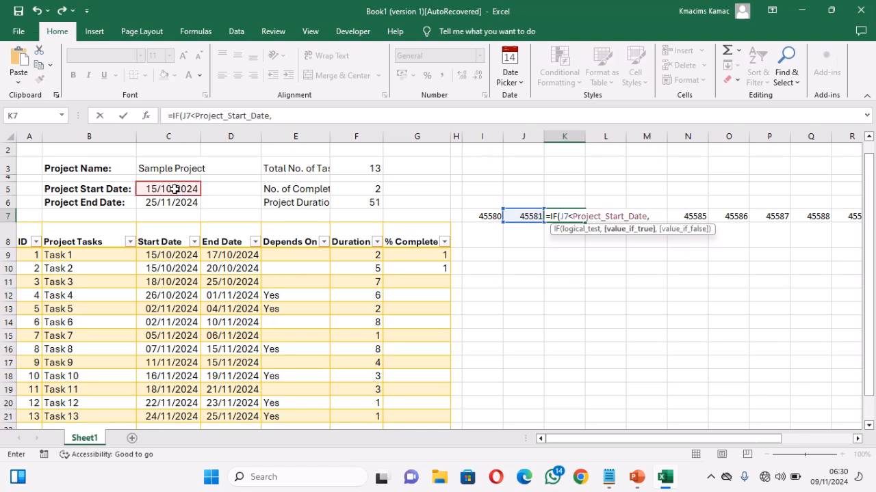
{"action": "type", "text": "I7+1,"}
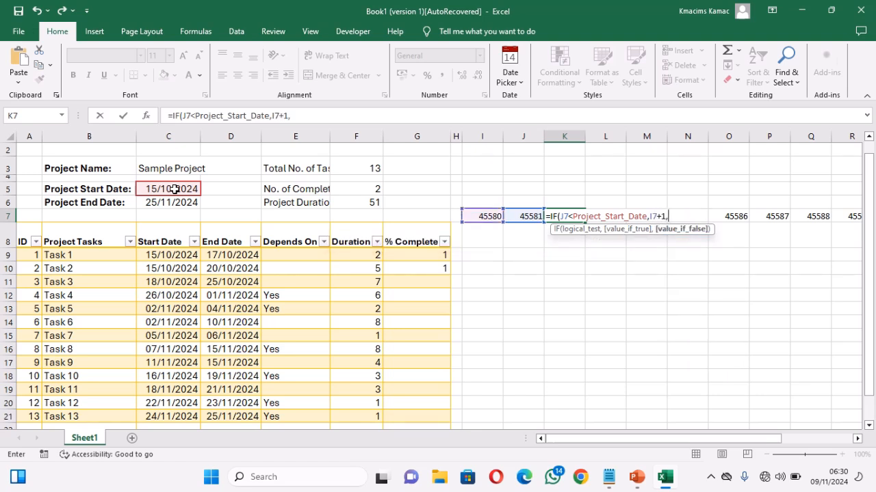
{"action": "type", "text": "\"\")"}
{"action": "key", "text": "Return"}
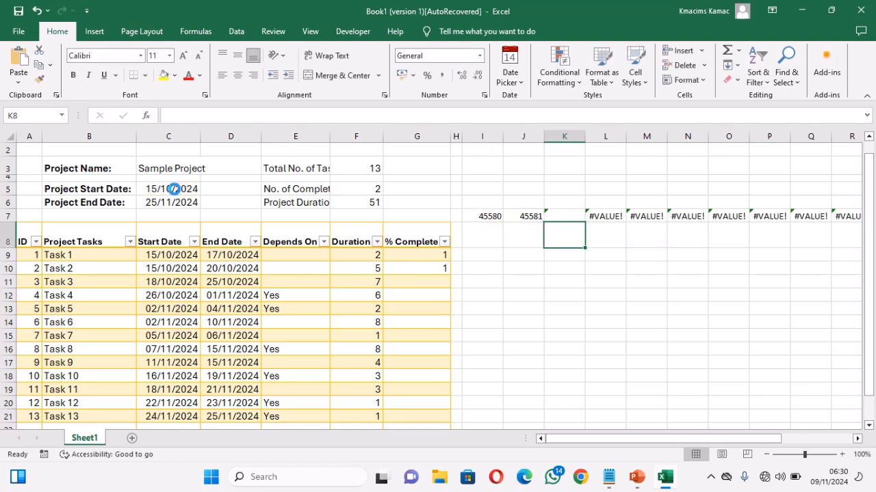
{"action": "key", "text": "ctrl+z"}
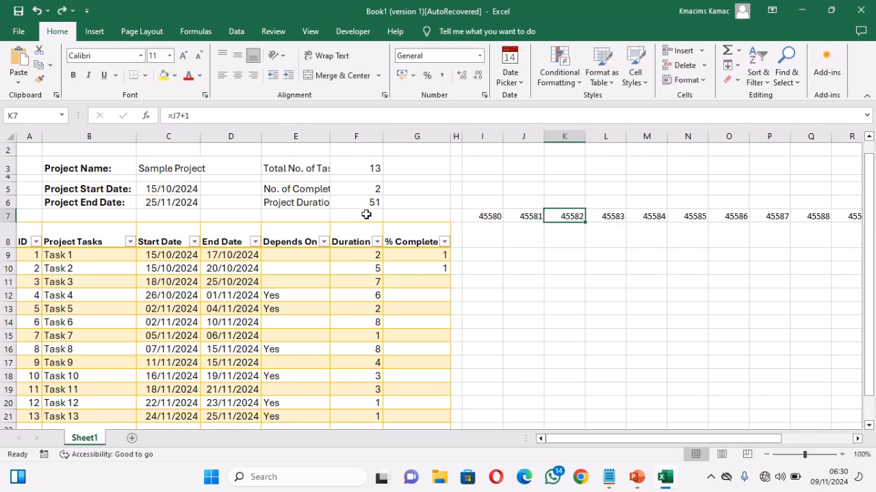
Step: Enter the formula =TEXT(I7,"d") in I8 to show the day number of the first timeline date
{"action": "left_click", "coordinate": [486, 236]}
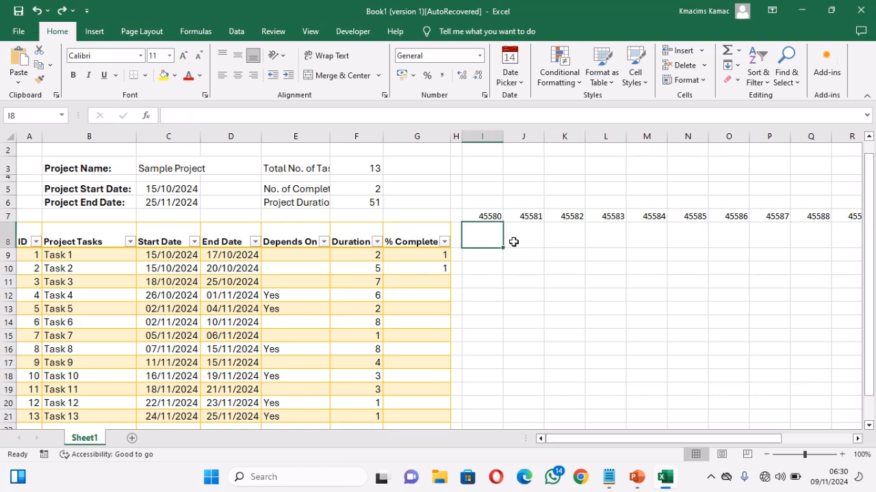
{"action": "type", "text": "="}
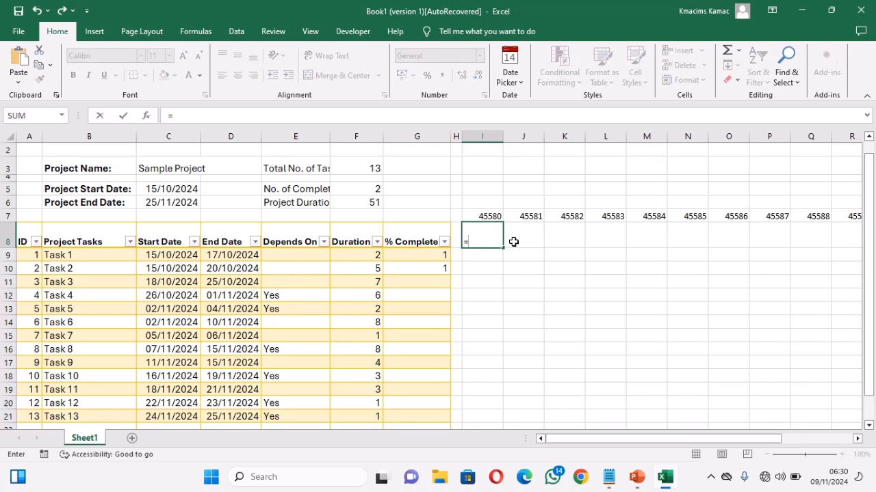
{"action": "type", "text": "Te"}
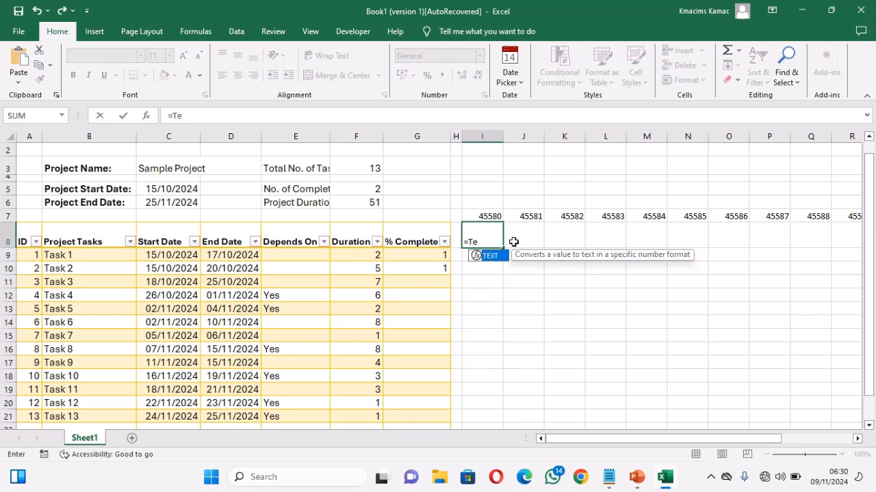
{"action": "key", "text": "Tab"}
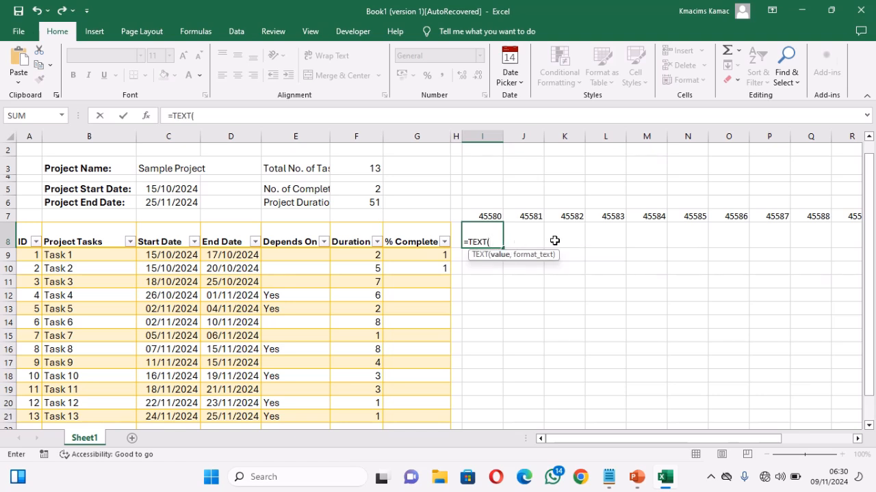
{"action": "left_click", "coordinate": [486, 217]}
{"action": "type", "text": ",\"d\""}
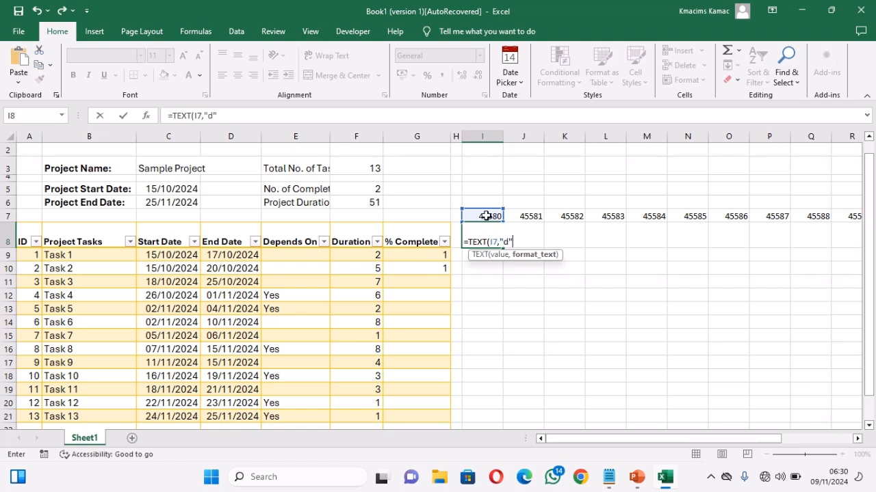
{"action": "type", "text": ")"}
{"action": "key", "text": "Return"}
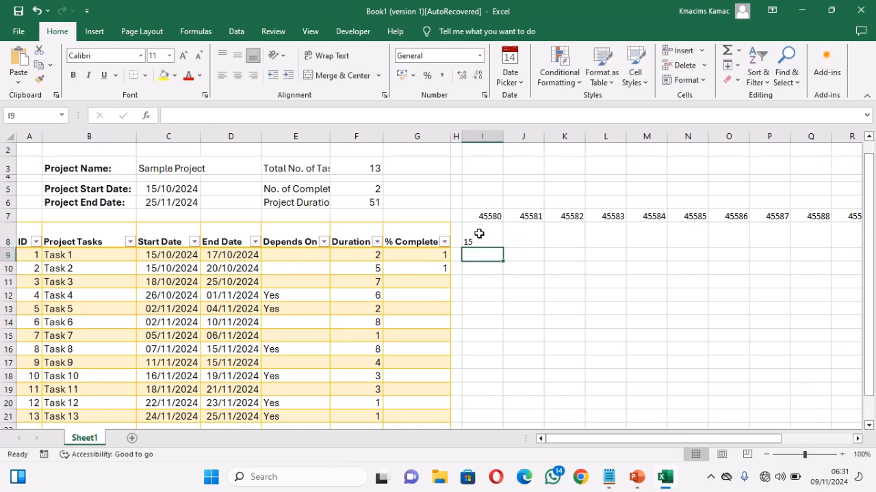
Step: Fill the day-number formula from I8 across row 8 to Z8
{"action": "left_click", "coordinate": [478, 238]}
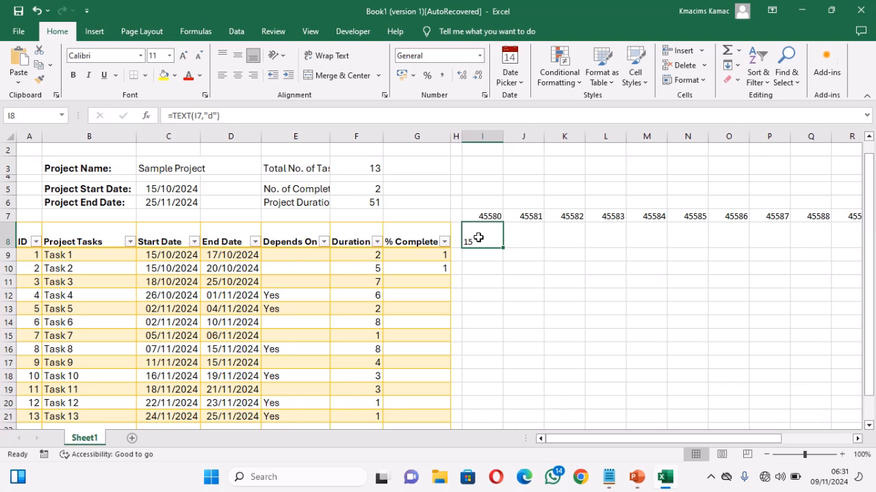
{"action": "left_click", "coordinate": [525, 219]}
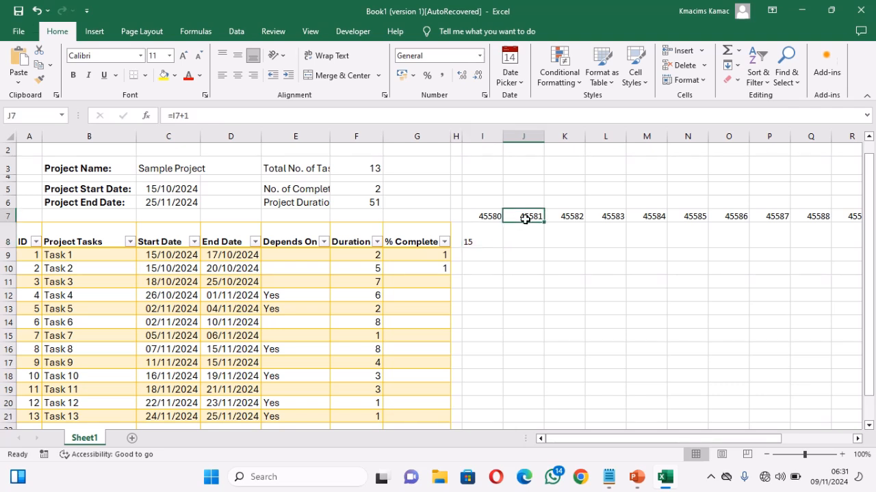
{"action": "left_click", "coordinate": [484, 240]}
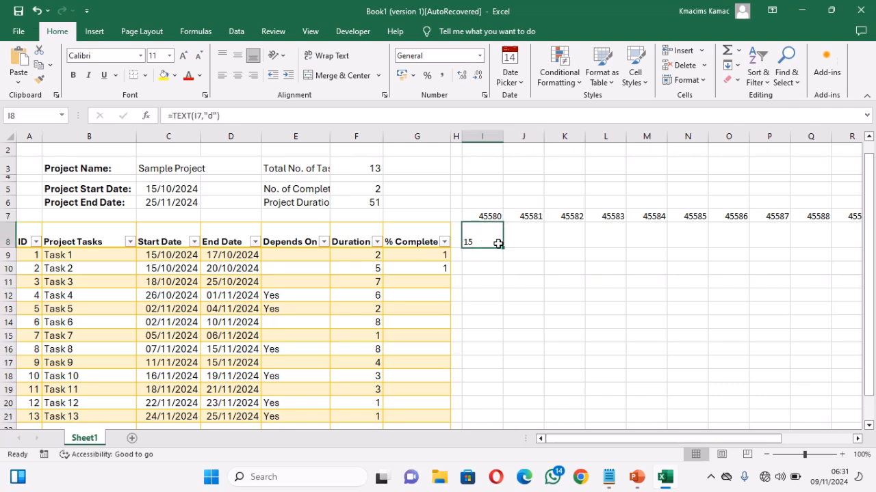
{"action": "left_click_drag", "start_coordinate": [504, 250], "coordinate": [827, 242]}
{"action": "left_click_drag", "start_coordinate": [772, 243], "coordinate": [772, 243]}
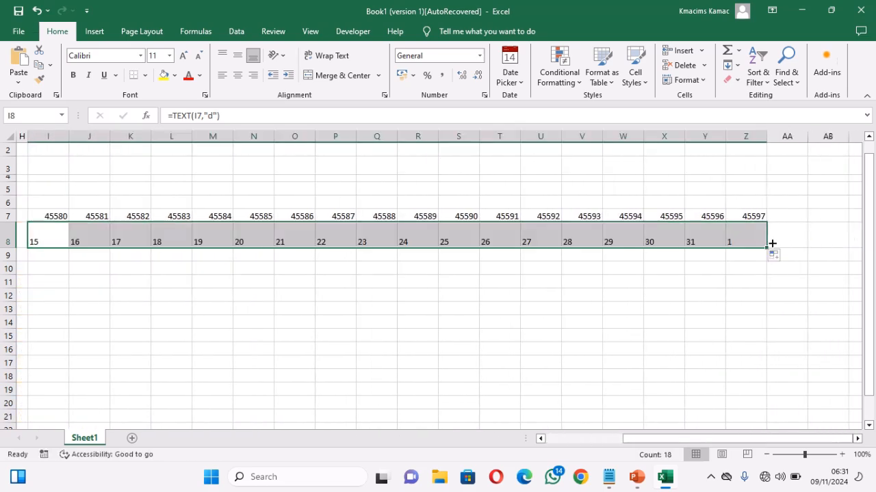
{"action": "left_click", "coordinate": [583, 438]}
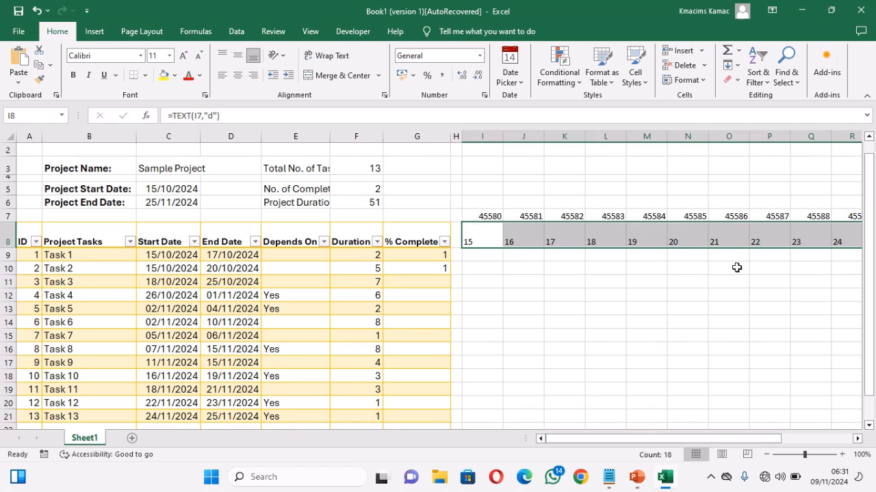
Step: Set the width of the timeline columns I to Z to 3
{"action": "left_click", "coordinate": [798, 439]}
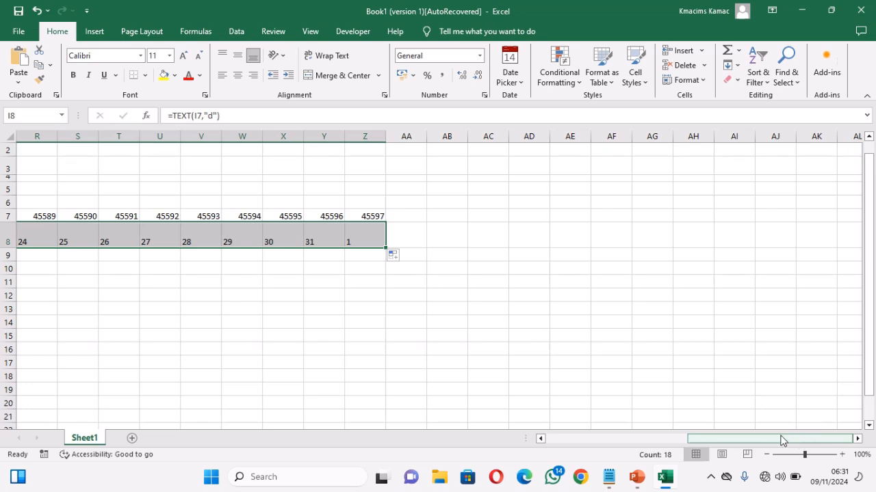
{"action": "left_click", "coordinate": [593, 438]}
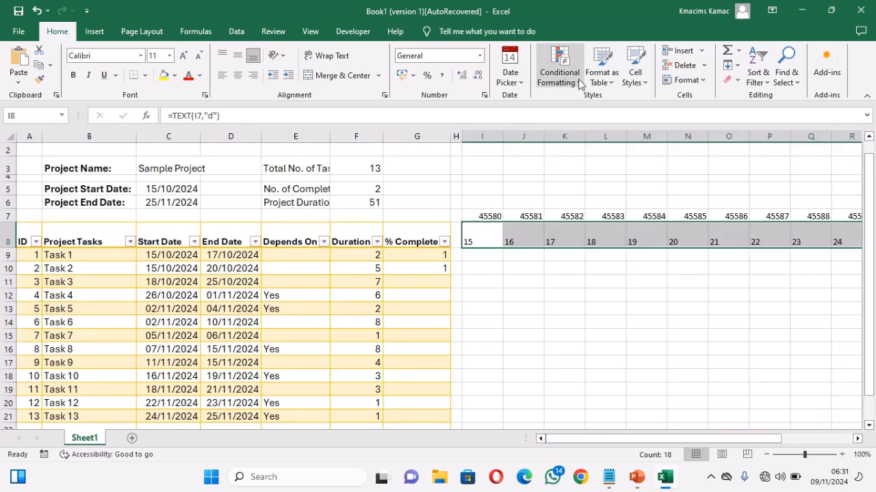
{"action": "left_click", "coordinate": [700, 81]}
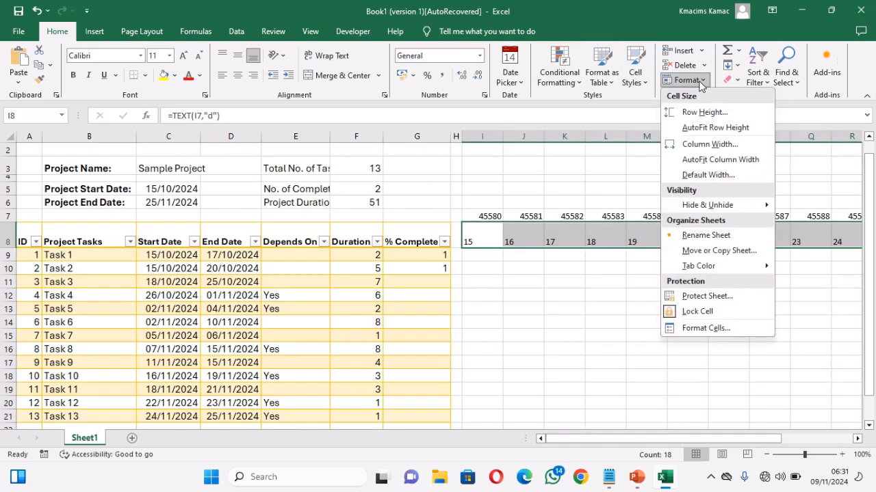
{"action": "left_click", "coordinate": [702, 145]}
{"action": "type", "text": "3"}
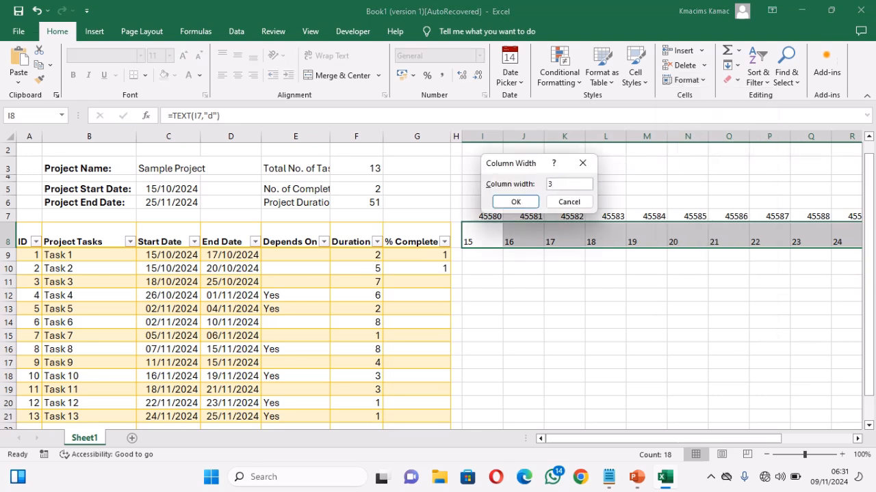
{"action": "key", "text": "Return"}
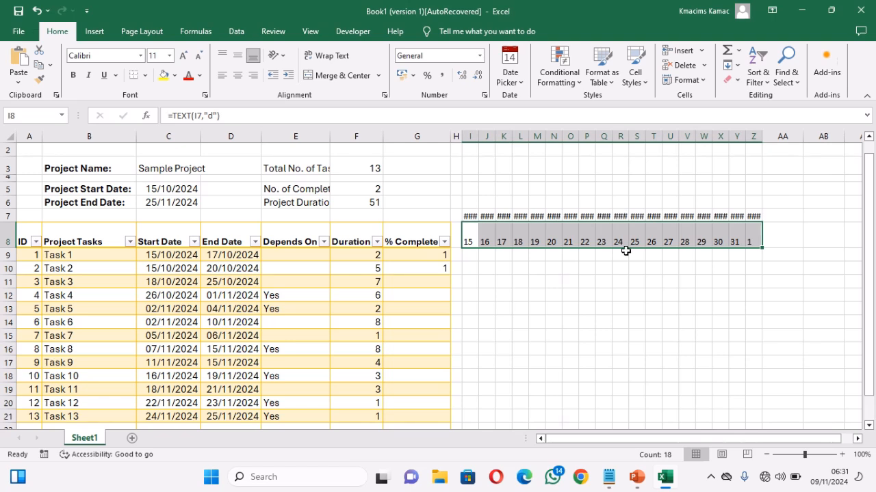
{"action": "left_click", "coordinate": [472, 258]}
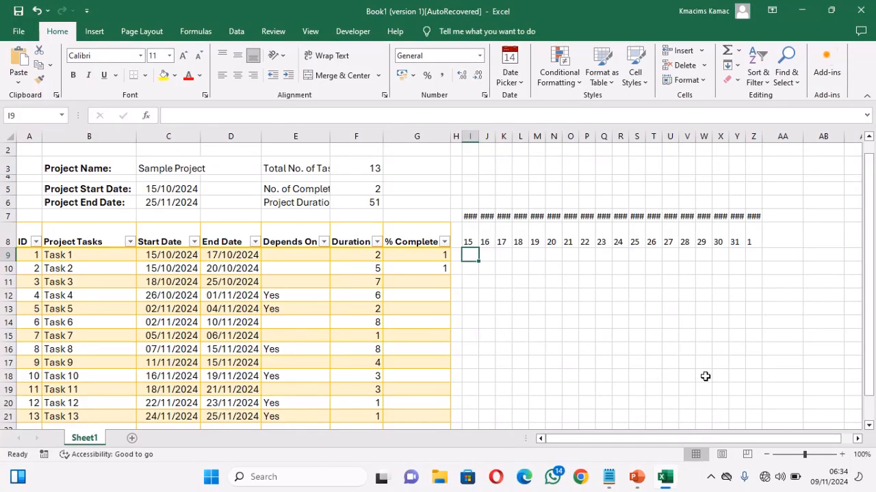
Step: Enter the formula =IF(Z7<C6,Z7+1,"") in AA7 to continue the timeline dates up to the project end date
{"action": "left_click", "coordinate": [772, 215]}
{"action": "type", "text": "="}
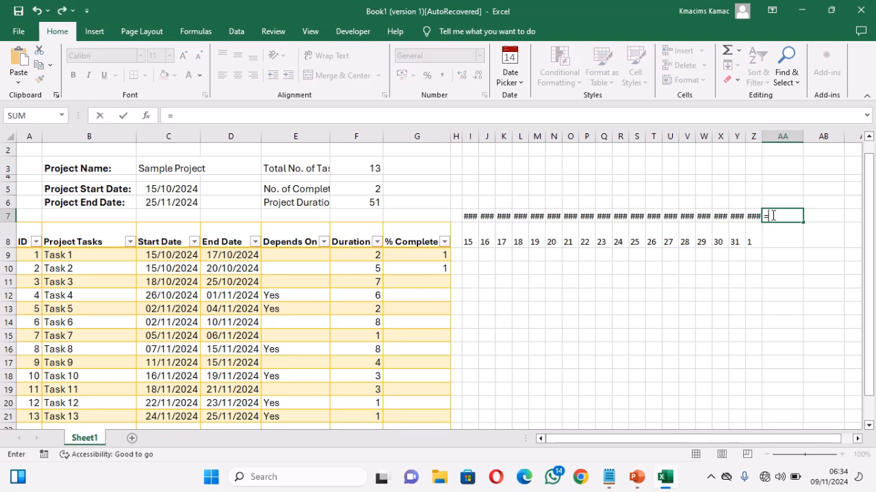
{"action": "type", "text": "if"}
{"action": "key", "text": "Tab"}
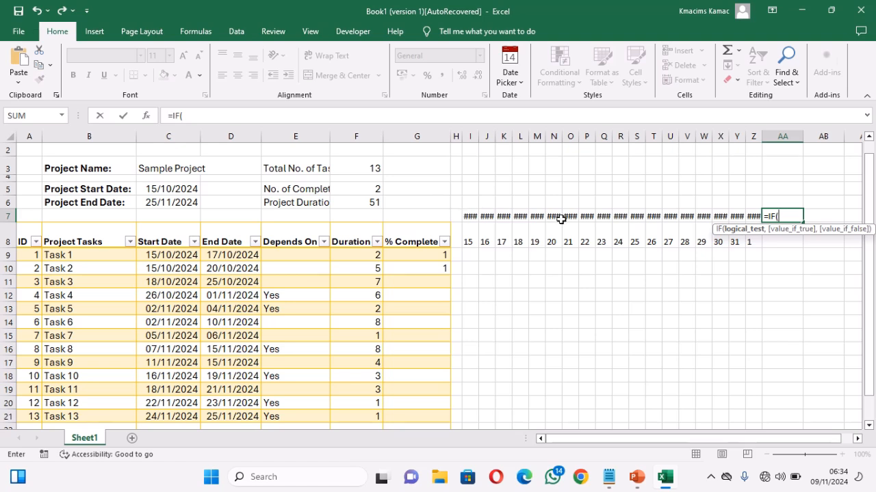
{"action": "left_click", "coordinate": [753, 216]}
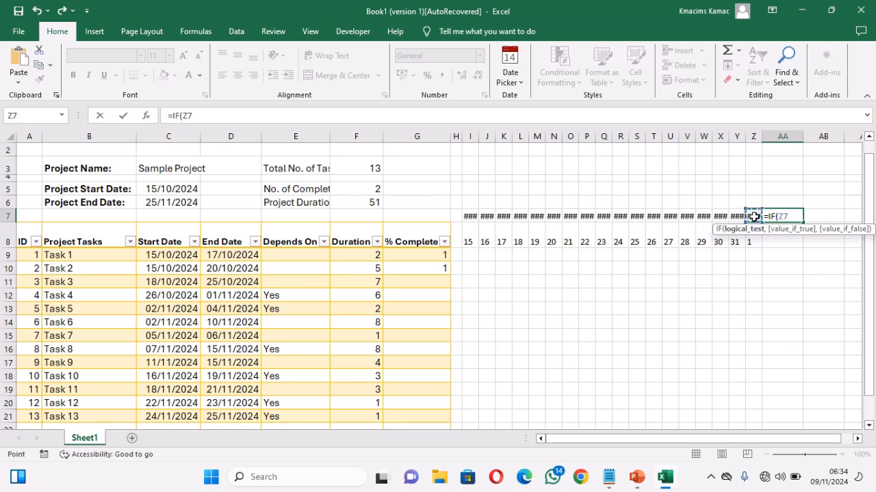
{"action": "type", "text": "<"}
{"action": "left_click", "coordinate": [180, 203]}
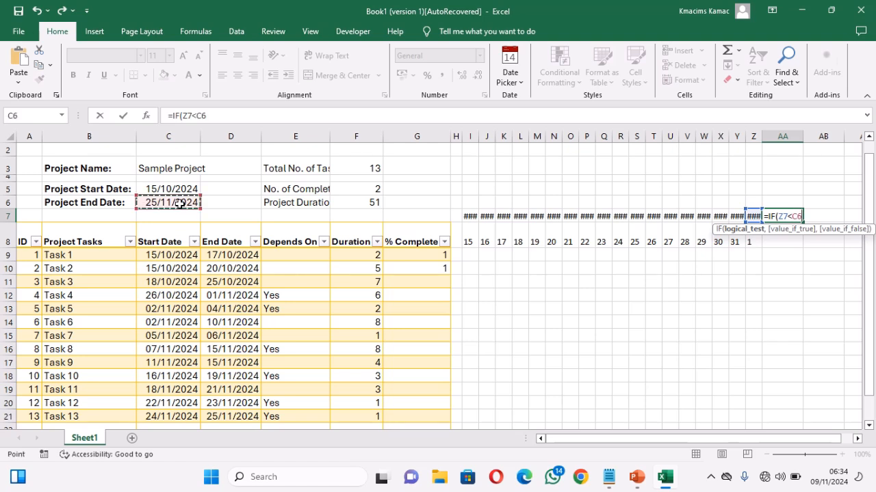
{"action": "type", "text": ","}
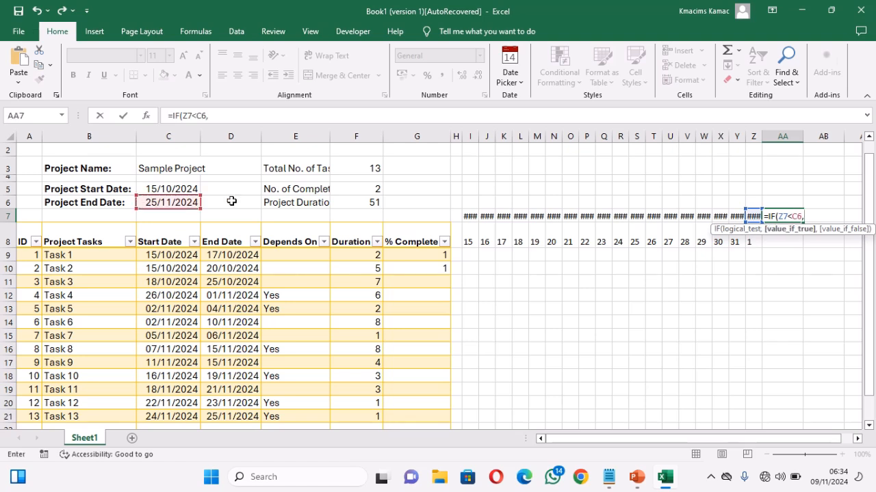
{"action": "left_click", "coordinate": [750, 214]}
{"action": "type", "text": "+1,"}
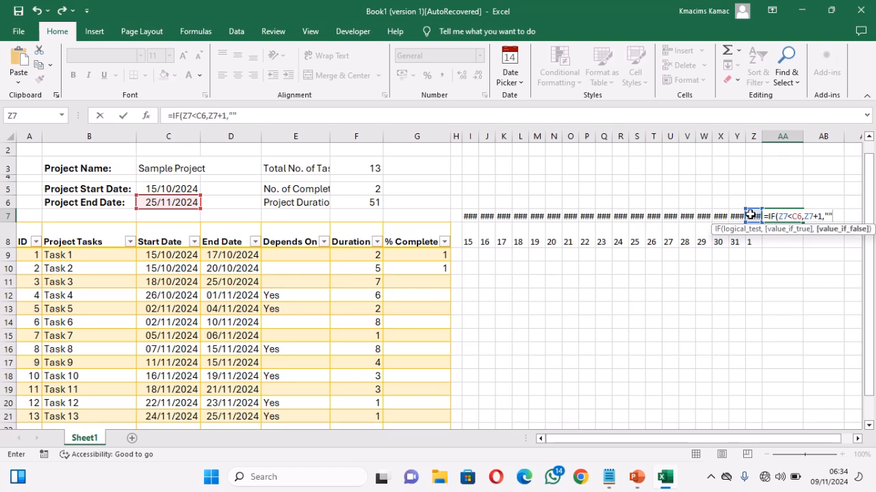
{"action": "key", "text": "Return"}
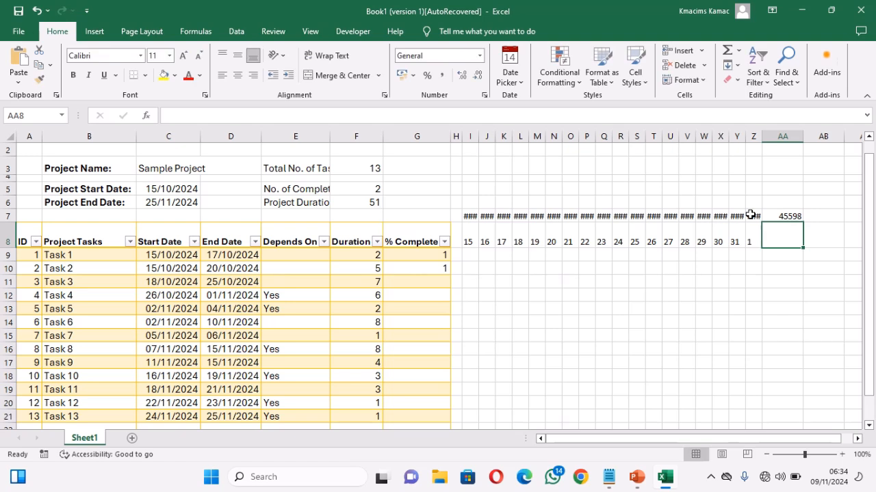
Step: Fill the date formula from AA7 across row 7 to AE7
{"action": "key", "text": "Up"}
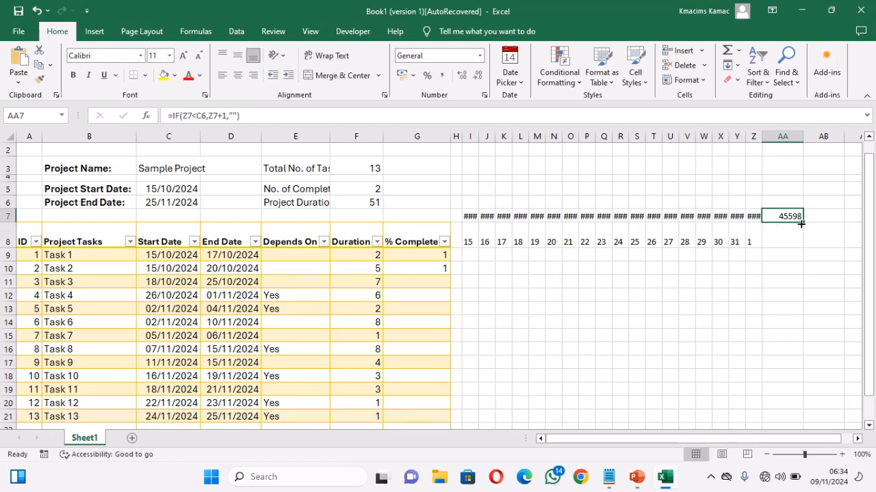
{"action": "mouse_move", "coordinate": [801, 223]}
{"action": "left_mouse_down"}
{"action": "mouse_move", "coordinate": [864, 219]}
{"action": "mouse_move", "coordinate": [792, 223]}
{"action": "left_mouse_up"}
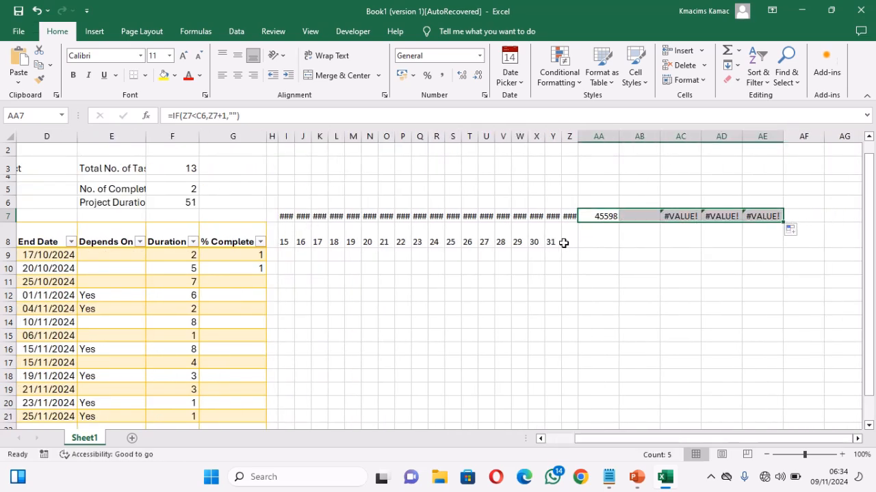
{"action": "left_click", "coordinate": [567, 243]}
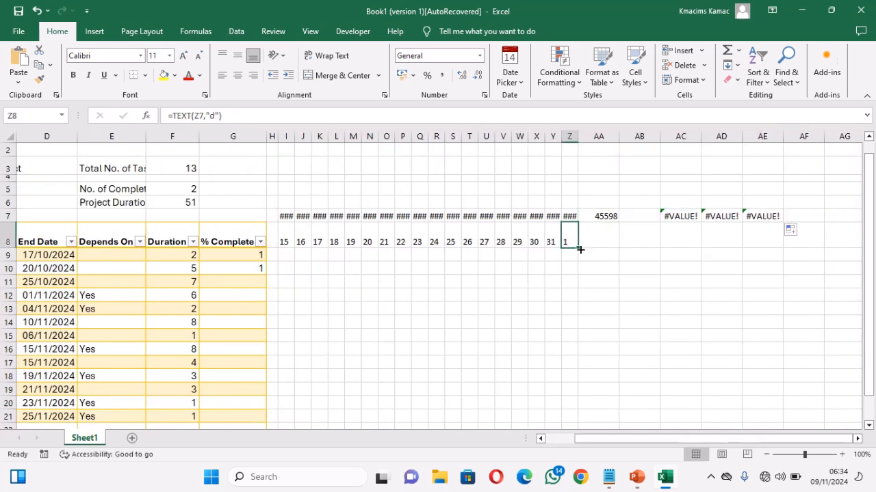
{"action": "left_click", "coordinate": [567, 438]}
Step: Enter the formula =IF([@[Start Date]]>=D9,"Yes","") in E10 and fill it down the Depends On column to E23
{"action": "left_click", "coordinate": [99, 252]}
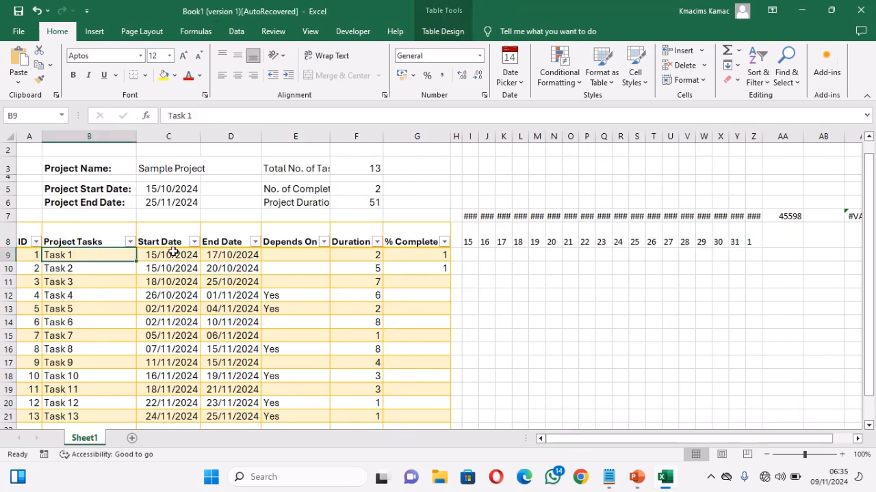
{"action": "left_click", "coordinate": [278, 256]}
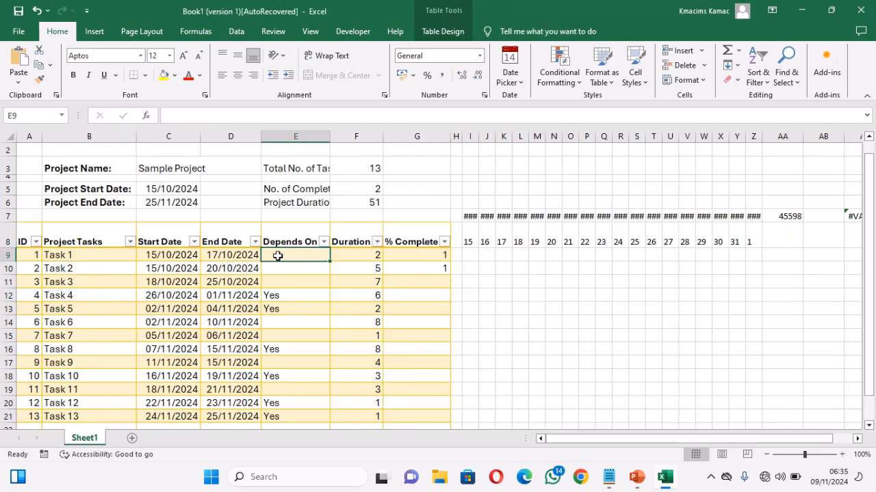
{"action": "left_click", "coordinate": [278, 270]}
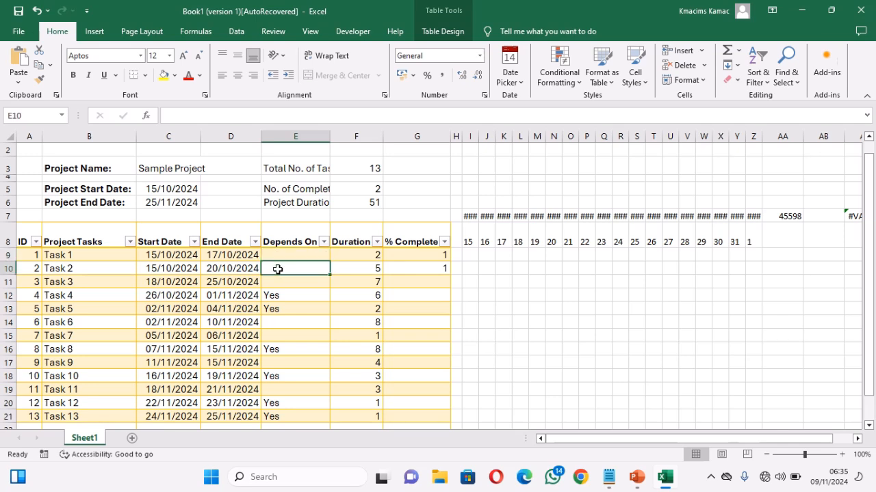
{"action": "type", "text": "="}
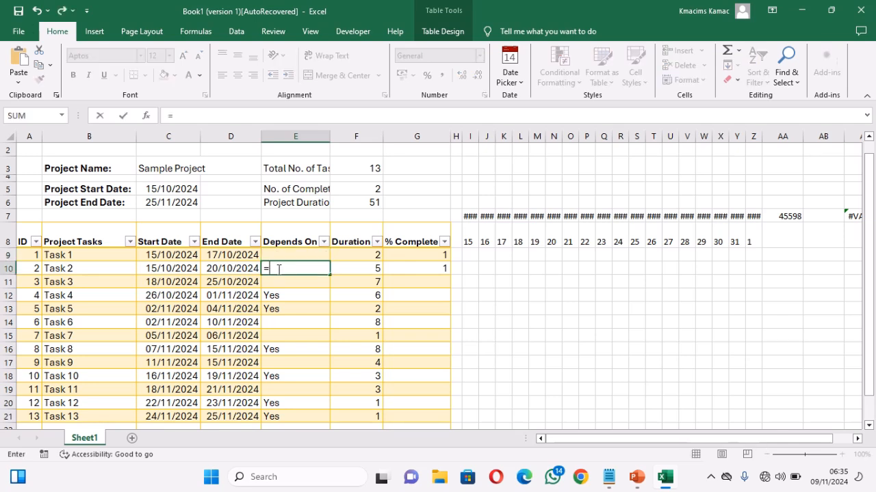
{"action": "type", "text": "IF("}
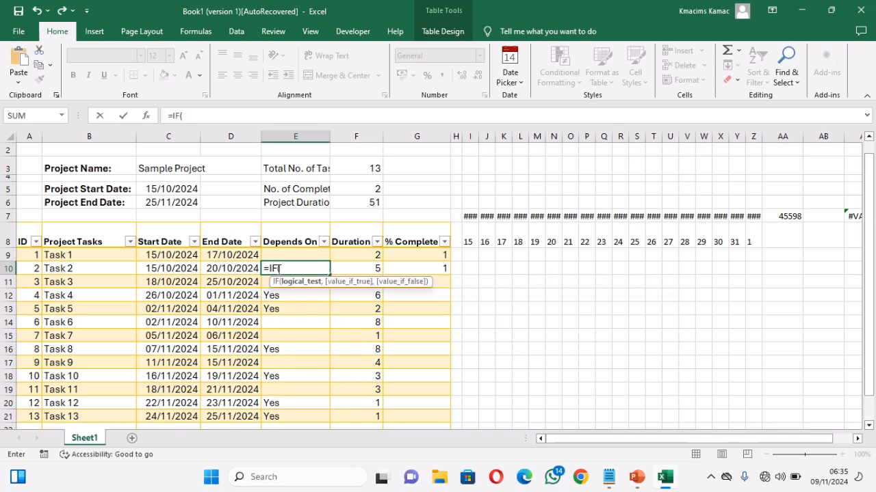
{"action": "left_click", "coordinate": [181, 269]}
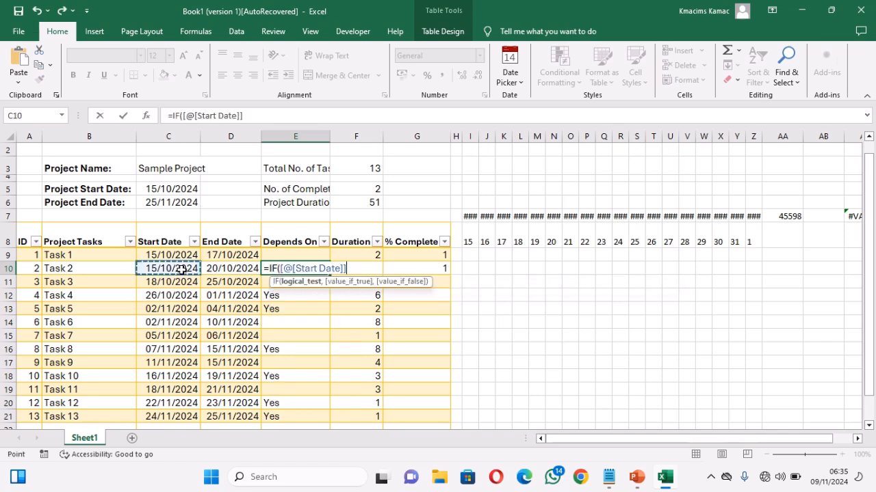
{"action": "type", "text": ">="}
{"action": "left_click", "coordinate": [234, 255]}
{"action": "type", "text": ","}
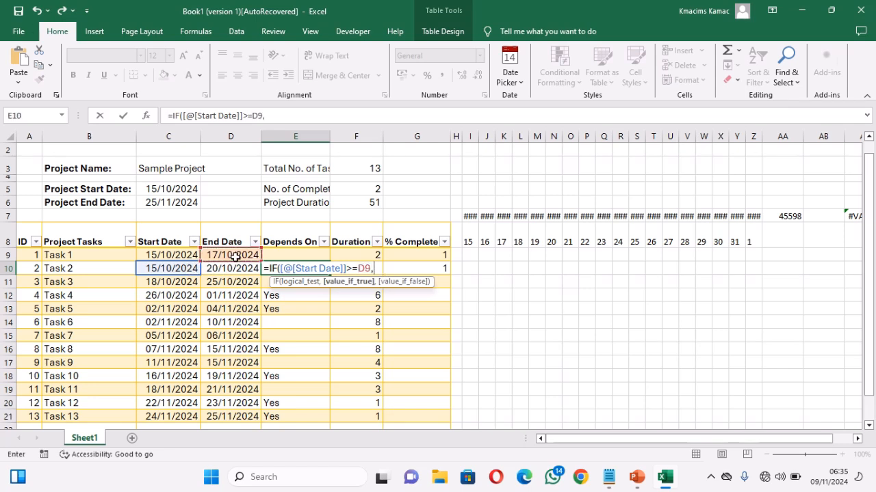
{"action": "type", "text": "\"Yes\",\"\""}
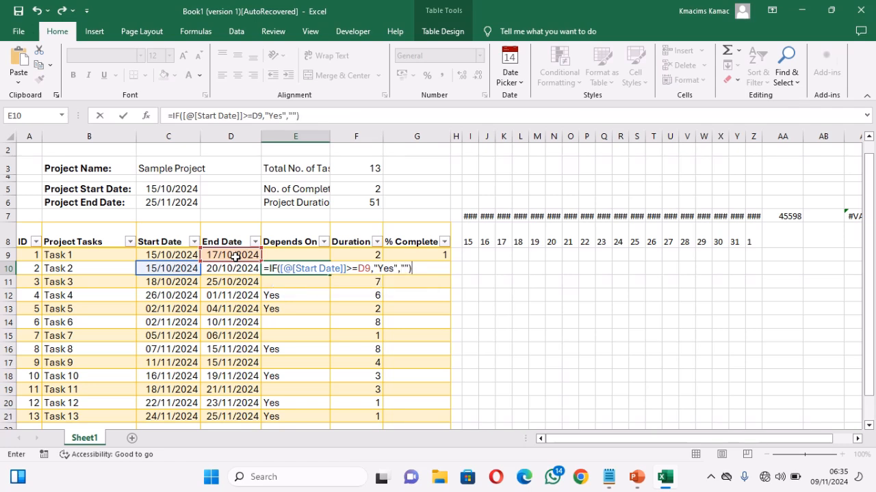
{"action": "type", "text": ")"}
{"action": "key", "text": "Return"}
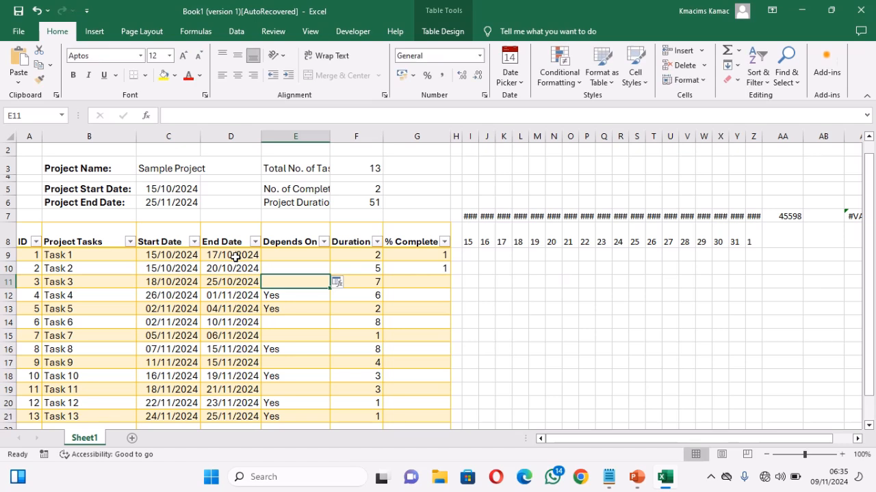
{"action": "key", "text": "Up"}
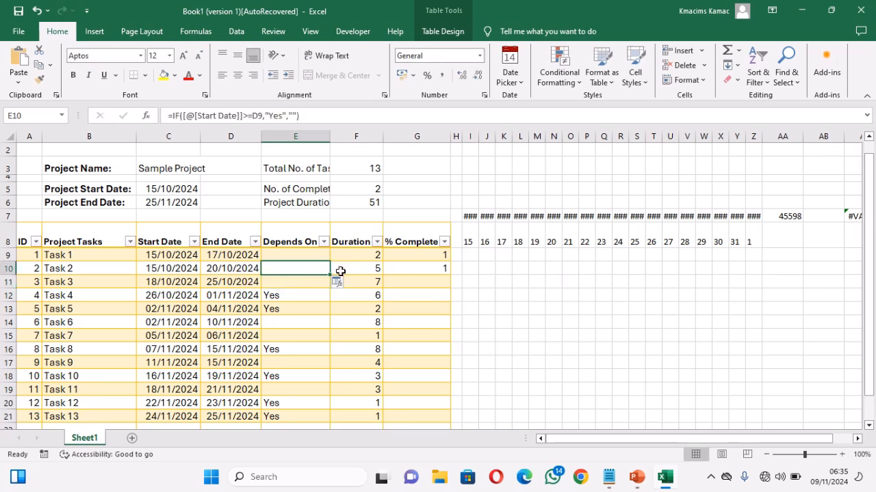
{"action": "mouse_move", "coordinate": [330, 275]}
{"action": "left_mouse_down"}
{"action": "mouse_move", "coordinate": [322, 433]}
{"action": "mouse_move", "coordinate": [322, 387]}
{"action": "left_mouse_up"}
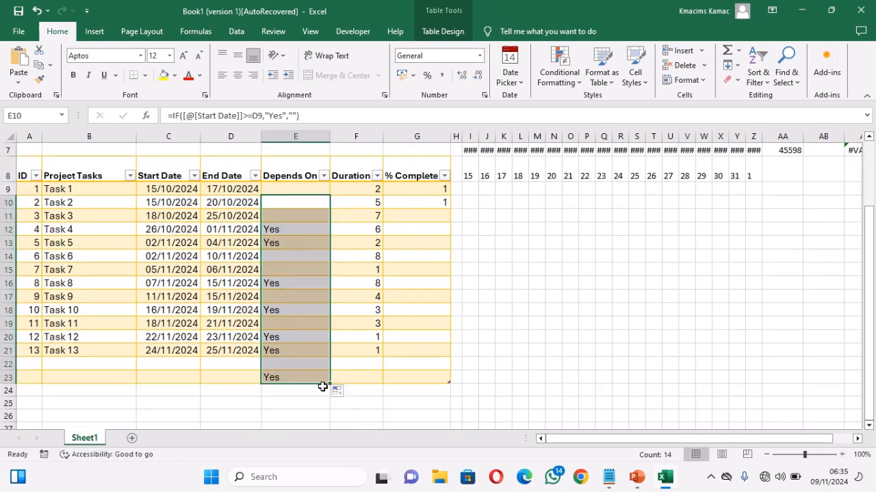
Step: Clear the Duration values of Task 1 to Task 13 in F9:F21
{"action": "left_click", "coordinate": [350, 188]}
{"action": "key", "text": "shift+Down"}
{"action": "key", "text": "shift+Down"}
{"action": "key", "text": "shift+Down"}
{"action": "key", "text": "shift+Down"}
{"action": "key", "text": "shift+Down"}
{"action": "key", "text": "shift+Down"}
{"action": "key", "text": "shift+Down"}
{"action": "key", "text": "shift+Down"}
{"action": "key", "text": "shift+Down"}
{"action": "key", "text": "shift+Down"}
{"action": "key", "text": "shift+Down"}
{"action": "key", "text": "shift+Down"}
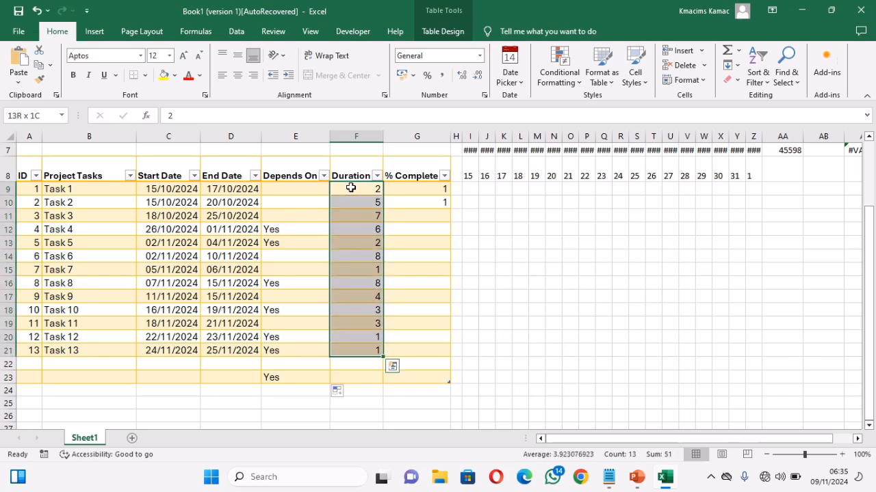
{"action": "key", "text": "Delete"}
Step: Enter the formula =[@[End Date]]-[@[Start Date]] in F9 to calculate the Duration column
{"action": "left_click", "coordinate": [352, 187]}
{"action": "type", "text": "="}
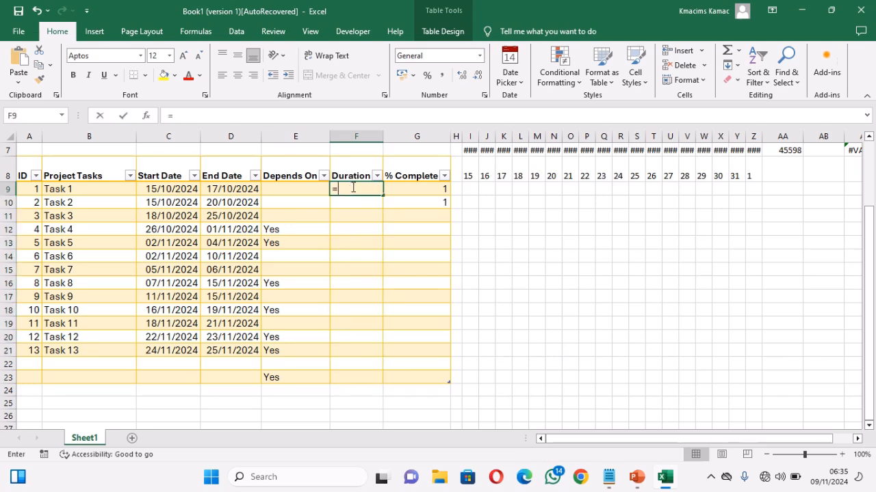
{"action": "left_click", "coordinate": [234, 192]}
{"action": "type", "text": "-"}
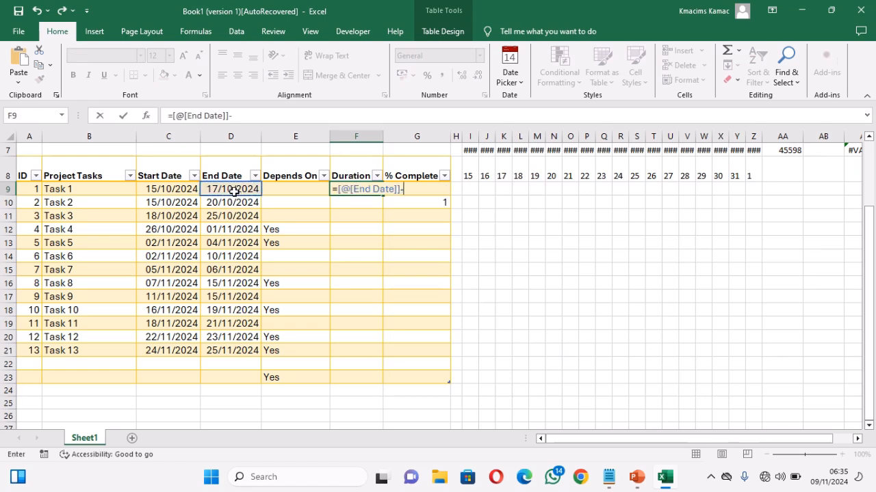
{"action": "left_click", "coordinate": [183, 190]}
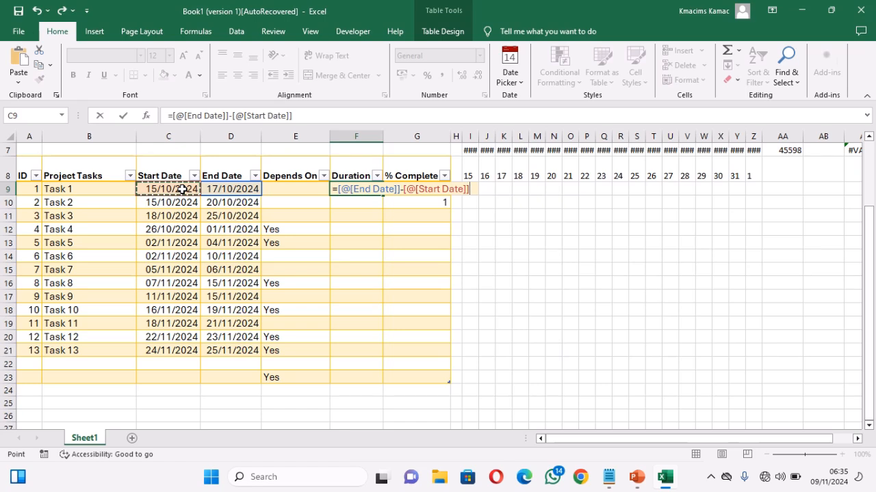
{"action": "key", "text": "Return"}
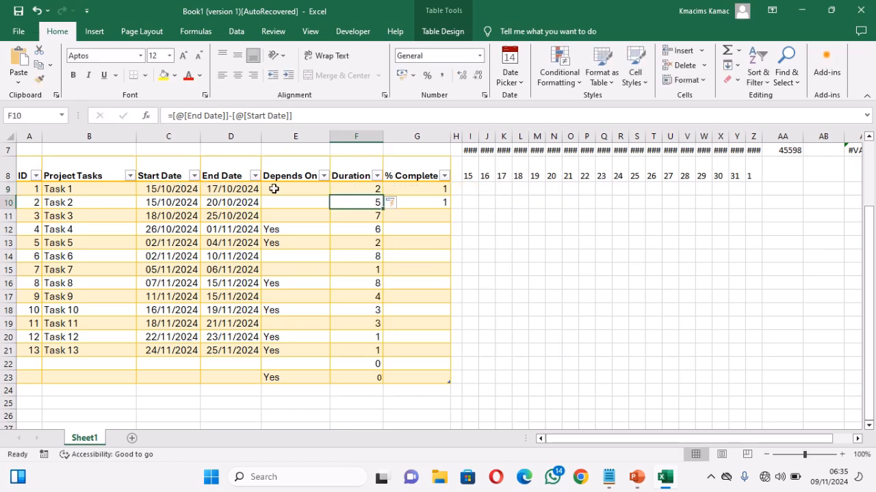
Step: Check the formulas in the Duration cells F9, F10, F11 and F13
{"action": "left_click", "coordinate": [348, 187]}
{"action": "left_click", "coordinate": [357, 199]}
{"action": "left_click", "coordinate": [363, 214]}
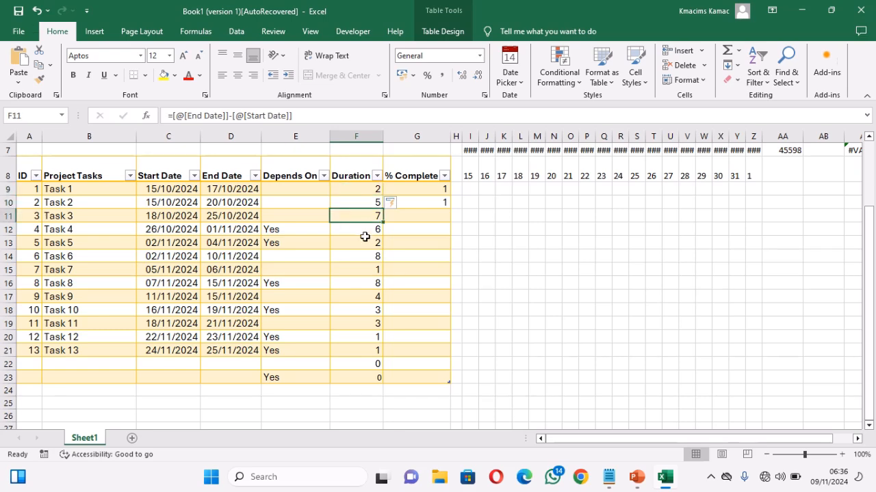
{"action": "left_click", "coordinate": [366, 240]}
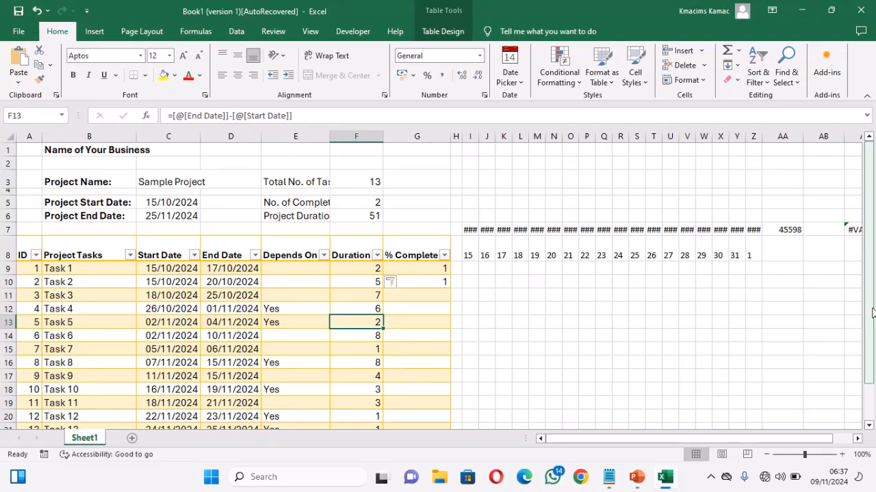
{"action": "left_click_drag", "start_coordinate": [872, 308], "coordinate": [872, 296]}
{"action": "left_click", "coordinate": [469, 230]}
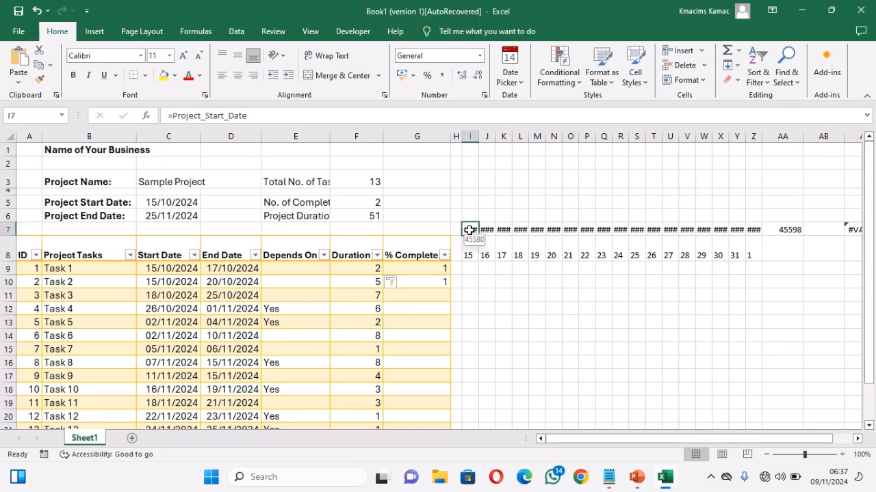
{"action": "left_click", "coordinate": [472, 268]}
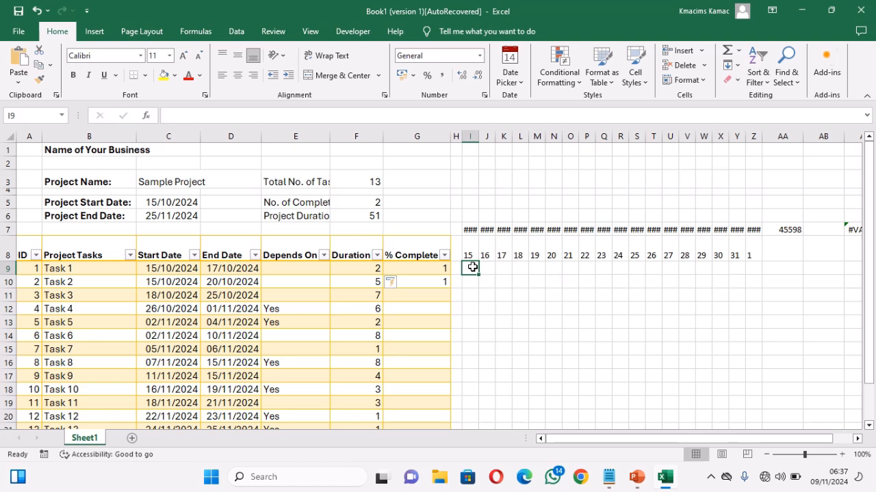
{"action": "left_click", "coordinate": [556, 80]}
{"action": "left_click", "coordinate": [555, 80]}
{"action": "left_click", "coordinate": [180, 271]}
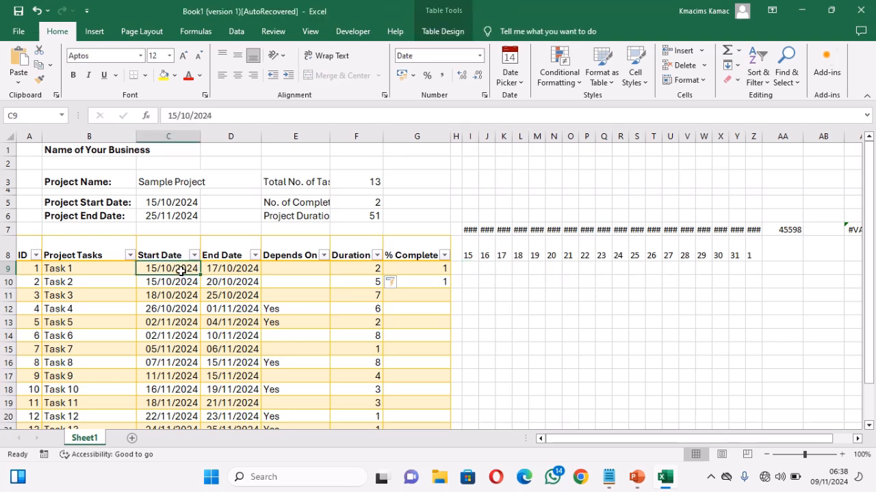
Step: Start a new formula-based conditional formatting rule for the timeline grid I9:Z23
{"action": "left_click_drag", "start_coordinate": [470, 269], "coordinate": [759, 405]}
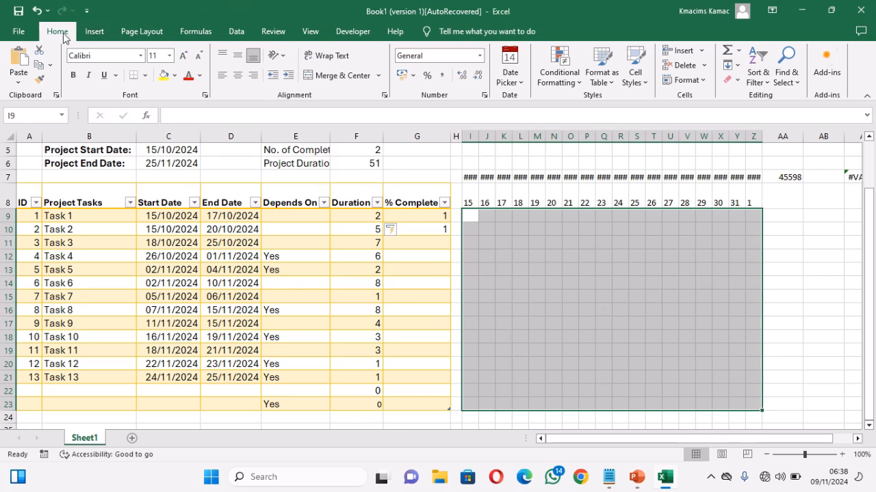
{"action": "left_click", "coordinate": [558, 78]}
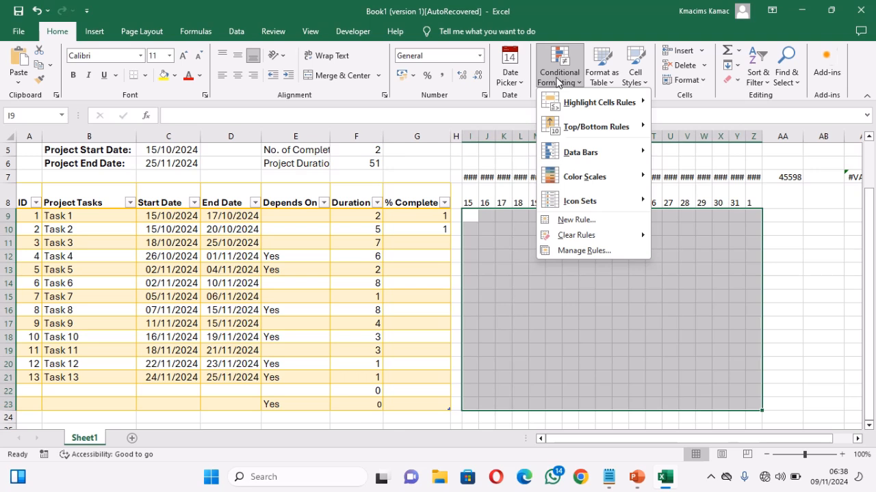
{"action": "left_click", "coordinate": [604, 219]}
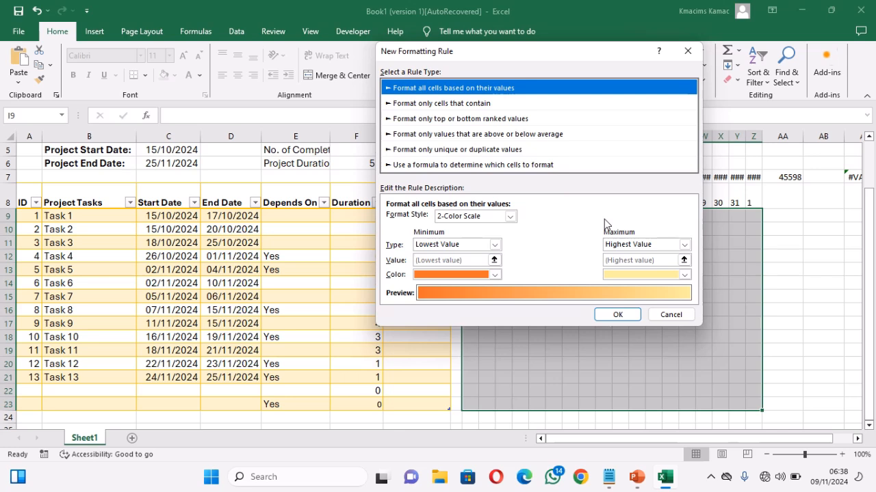
{"action": "left_click", "coordinate": [497, 167]}
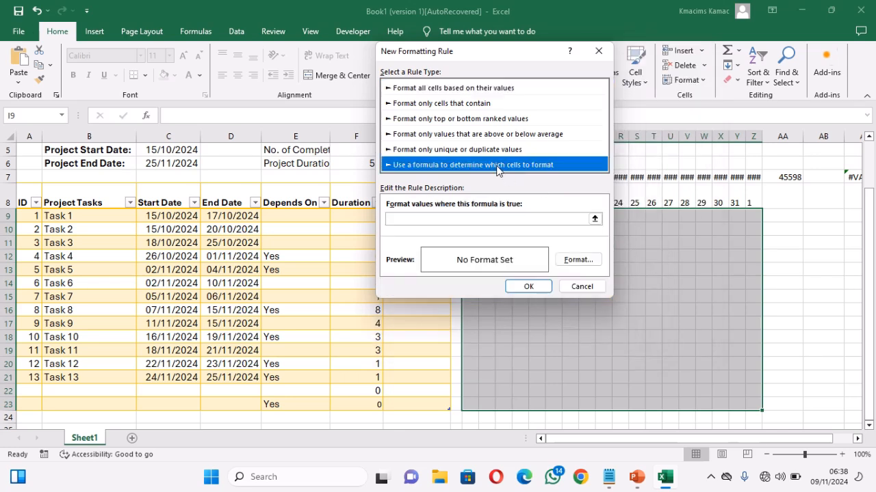
{"action": "left_click", "coordinate": [502, 218]}
{"action": "left_click", "coordinate": [500, 221]}
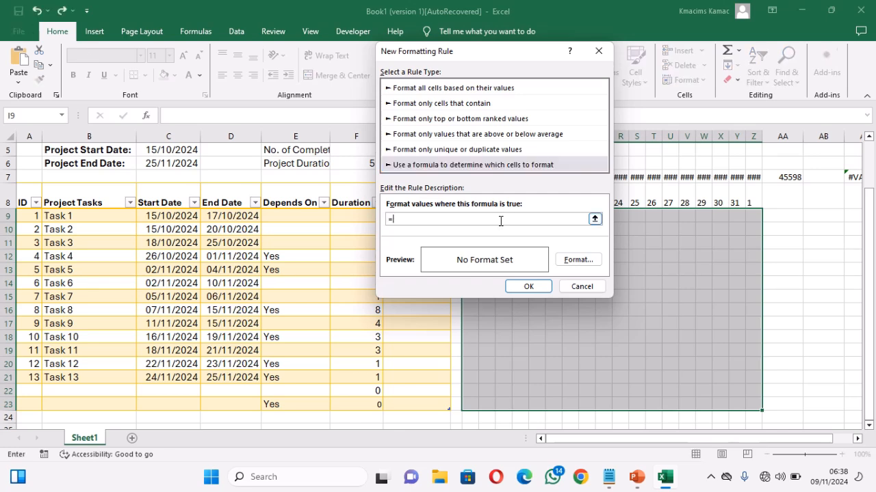
Step: Enter the rule formula =AND($I$7>=$C$9,$I$7<=$D$9) to compare the timeline date with Task 1's start and end dates
{"action": "type", "text": "=AND("}
{"action": "left_click_drag", "start_coordinate": [477, 52], "coordinate": [550, 235]}
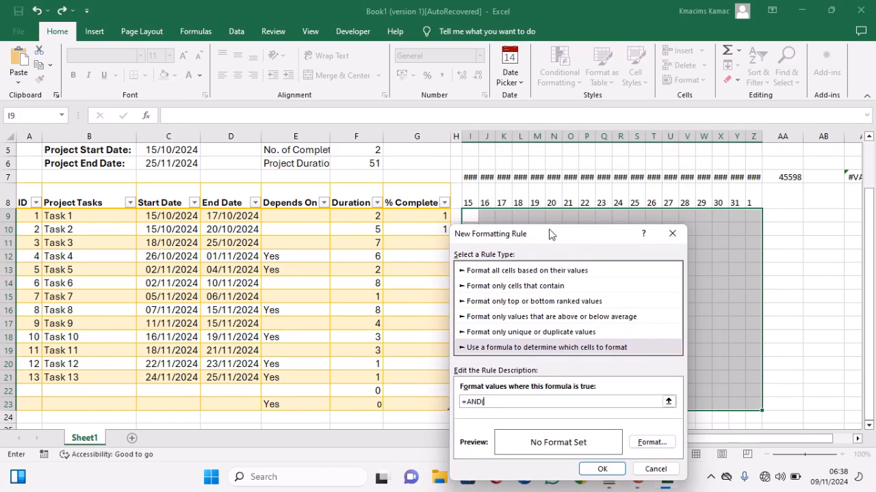
{"action": "left_click", "coordinate": [469, 177]}
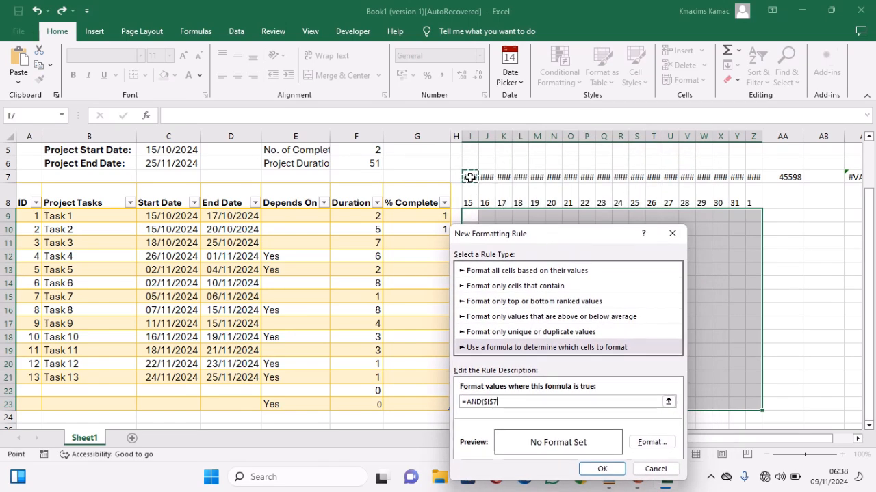
{"action": "type", "text": ">="}
{"action": "left_click", "coordinate": [182, 216]}
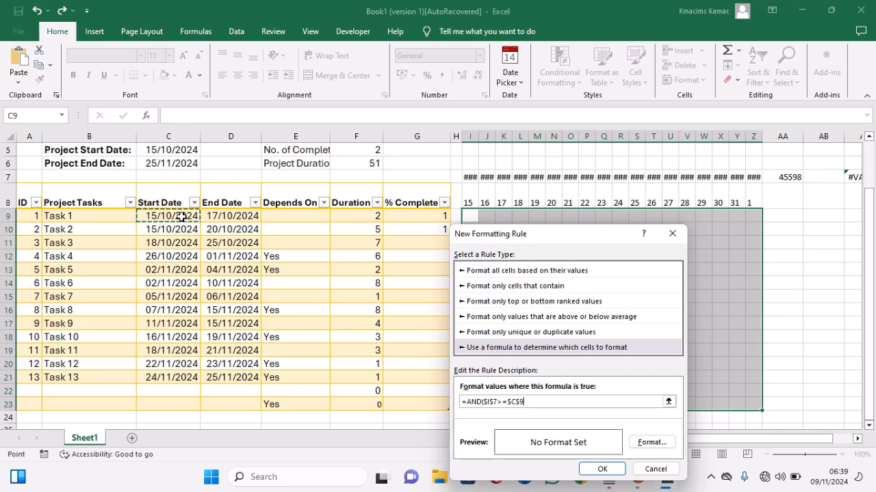
{"action": "type", "text": ","}
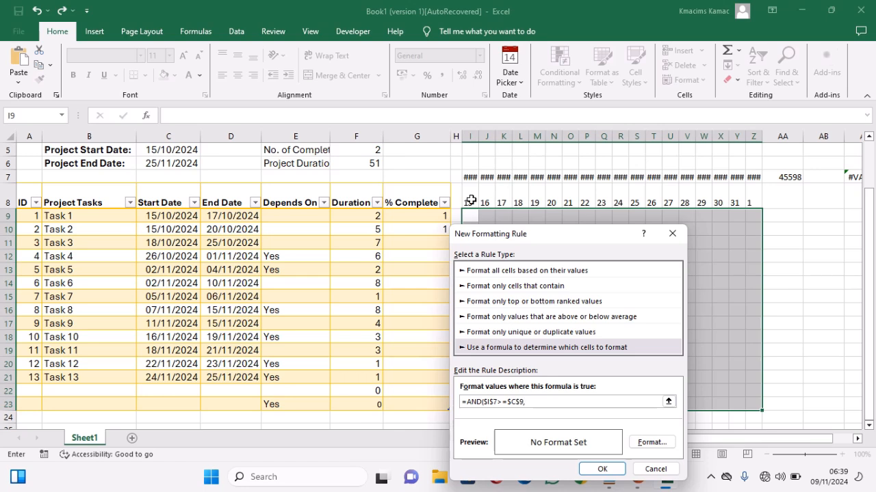
{"action": "left_click", "coordinate": [469, 178]}
{"action": "type", "text": "<="}
{"action": "left_click", "coordinate": [249, 215]}
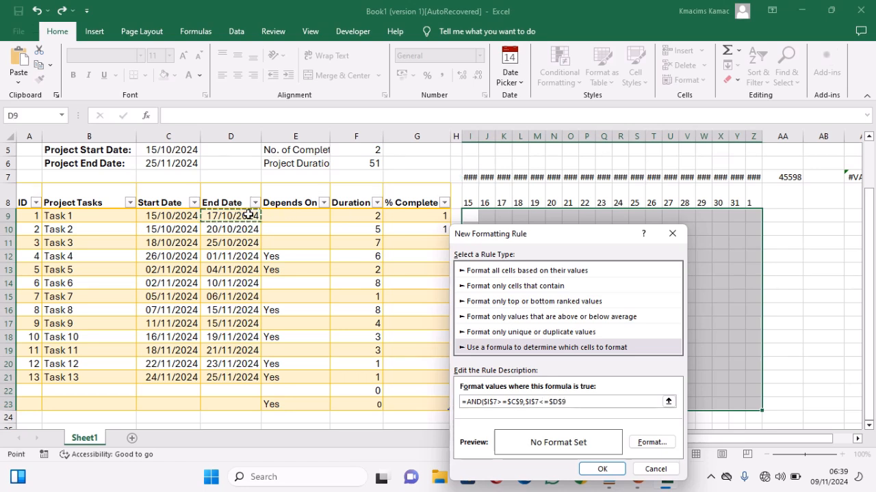
{"action": "type", "text": ")"}
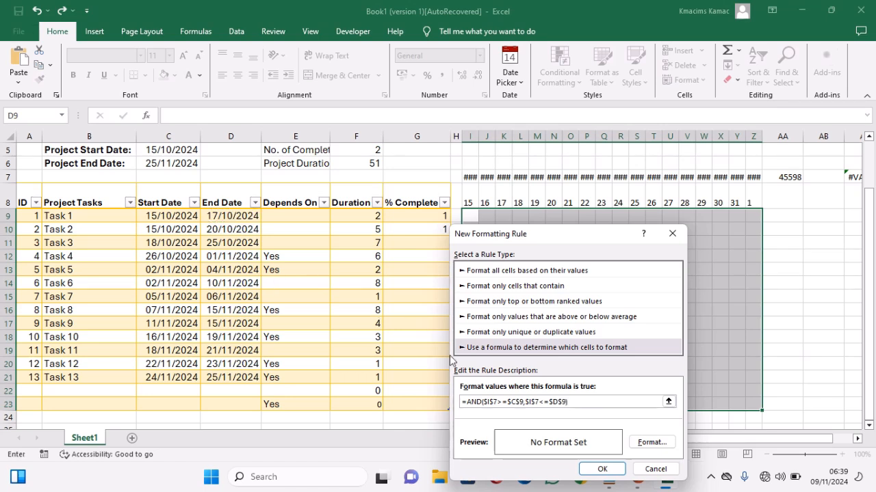
Step: Change the absolute references in the rule formula to mixed ones so it reads =AND(I$7>=$C9,I$7<=$D9)
{"action": "left_click", "coordinate": [493, 403]}
{"action": "left_click", "coordinate": [487, 403]}
{"action": "key", "text": "BackSpace"}
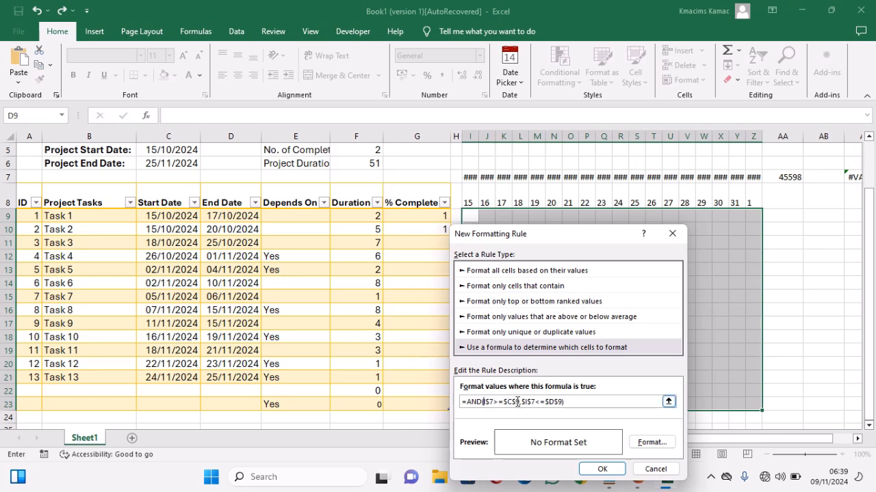
{"action": "left_click", "coordinate": [517, 403]}
{"action": "key", "text": "BackSpace"}
{"action": "key", "text": "BackSpace"}
{"action": "key", "text": "BackSpace"}
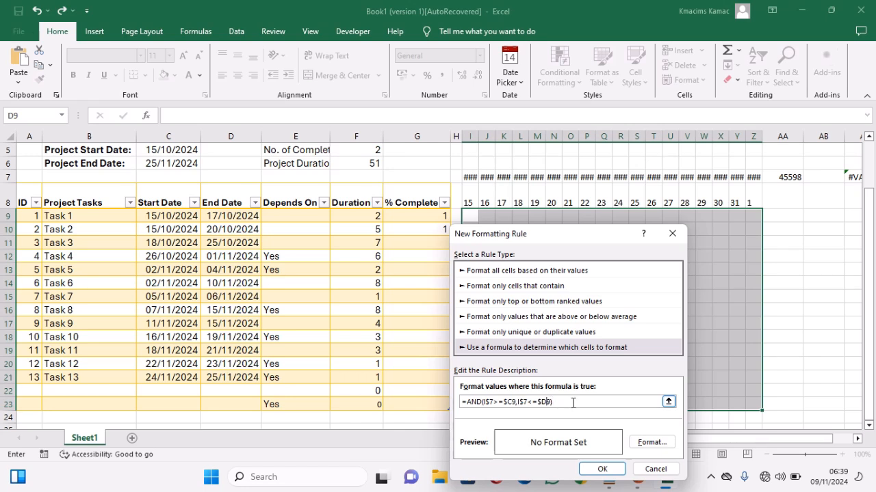
Step: Give the rule a blue fill, copy its formula, and apply the rule to the timeline grid
{"action": "left_click", "coordinate": [645, 442]}
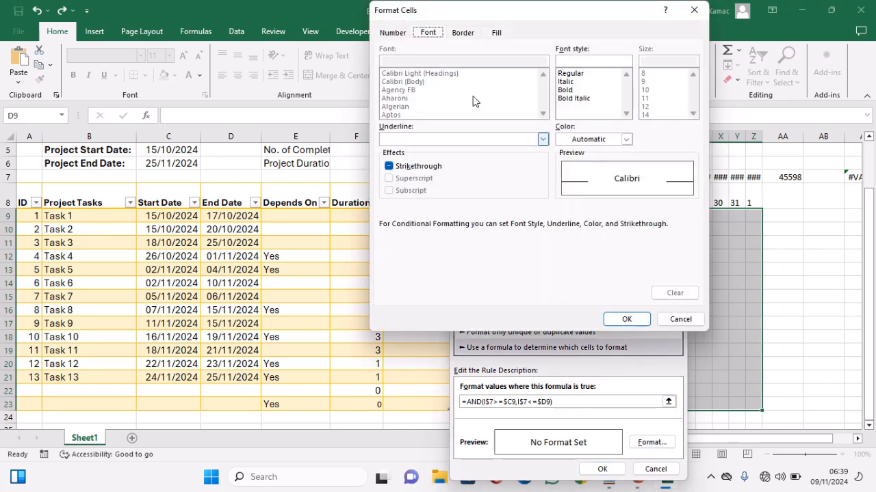
{"action": "left_click", "coordinate": [497, 33]}
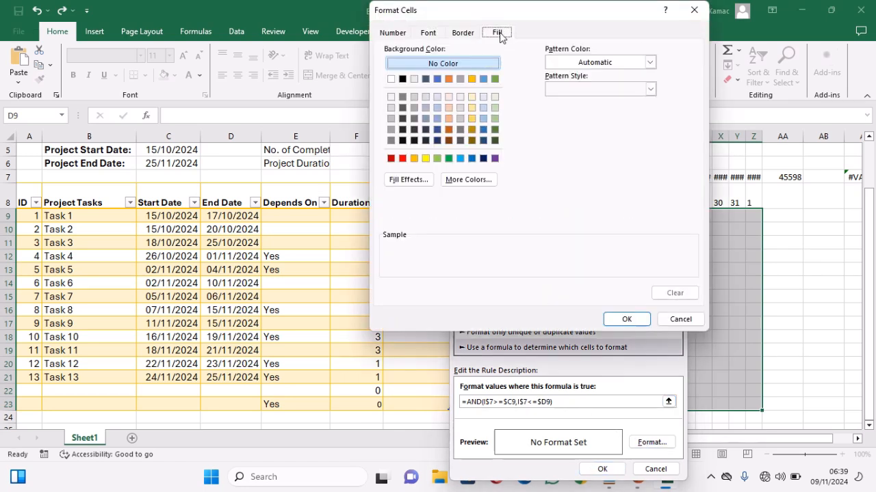
{"action": "left_click", "coordinate": [471, 159]}
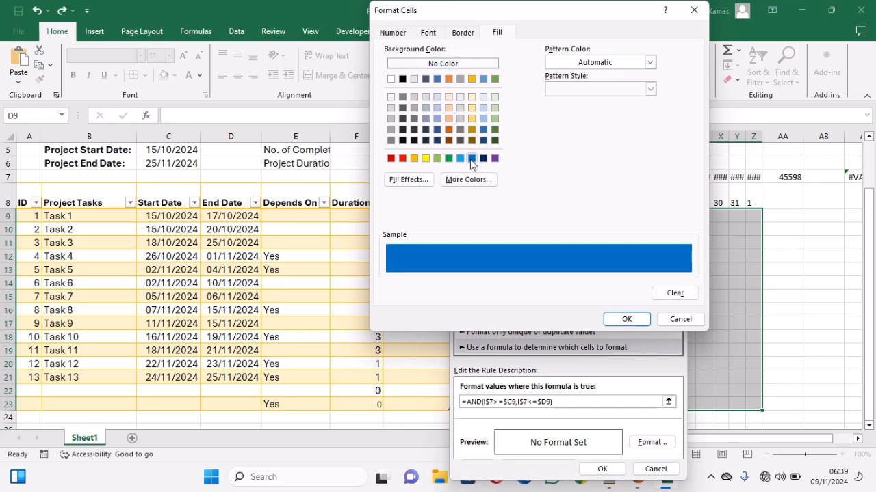
{"action": "left_click", "coordinate": [626, 320]}
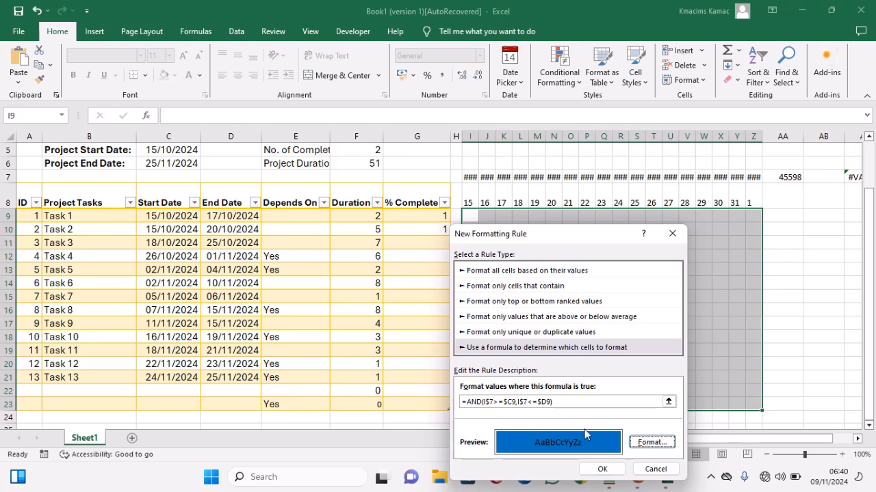
{"action": "left_click", "coordinate": [571, 404]}
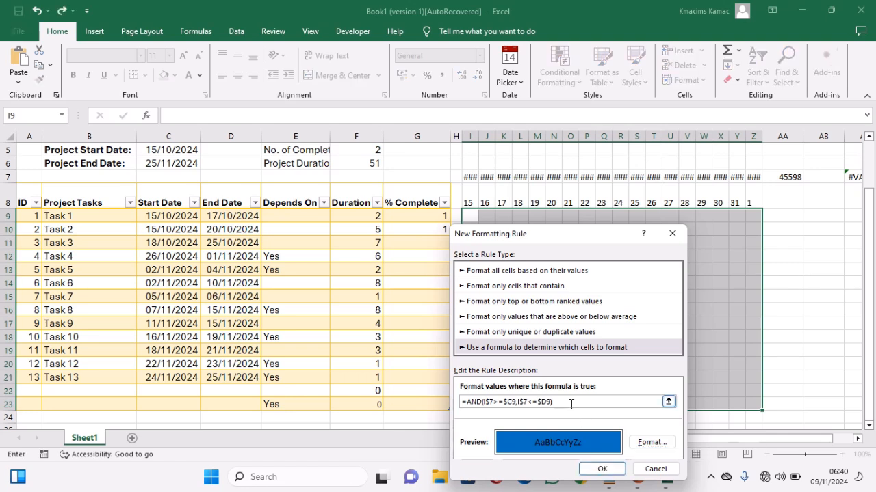
{"action": "left_click_drag", "start_coordinate": [571, 404], "coordinate": [460, 405]}
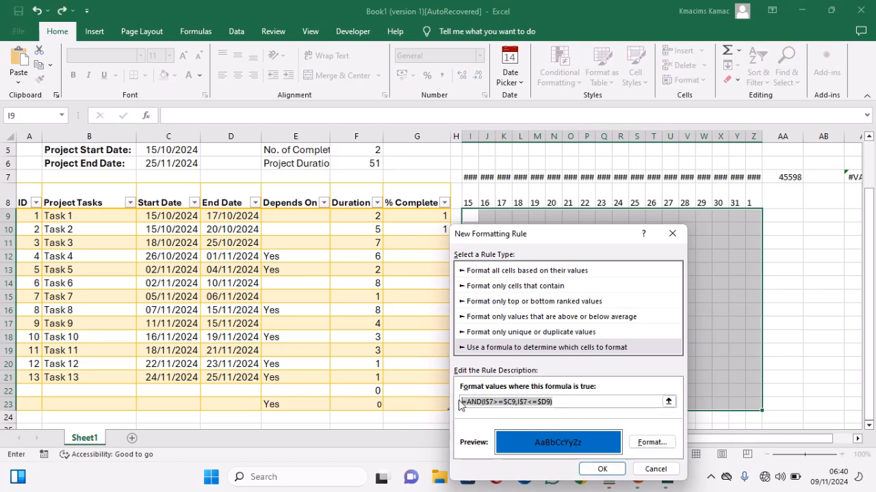
{"action": "left_click", "coordinate": [602, 469]}
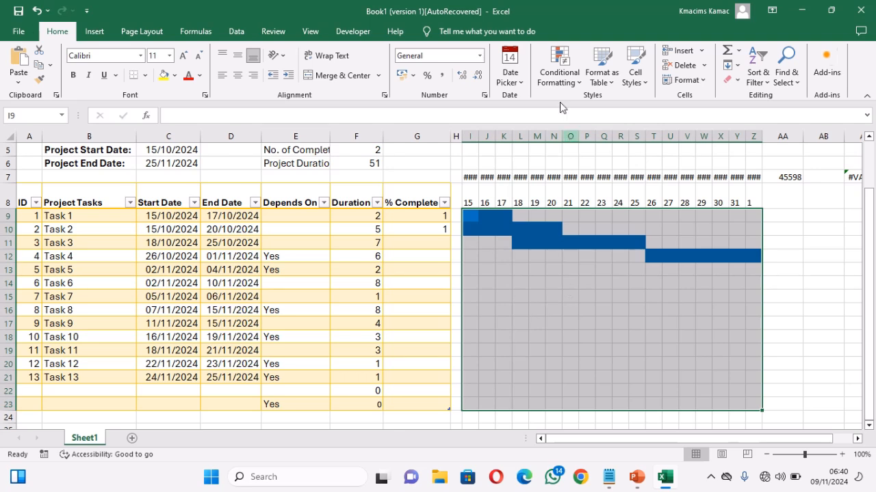
Step: Start a second formula-based formatting rule for the timeline grid and paste the copied AND formula into it
{"action": "left_click", "coordinate": [559, 69]}
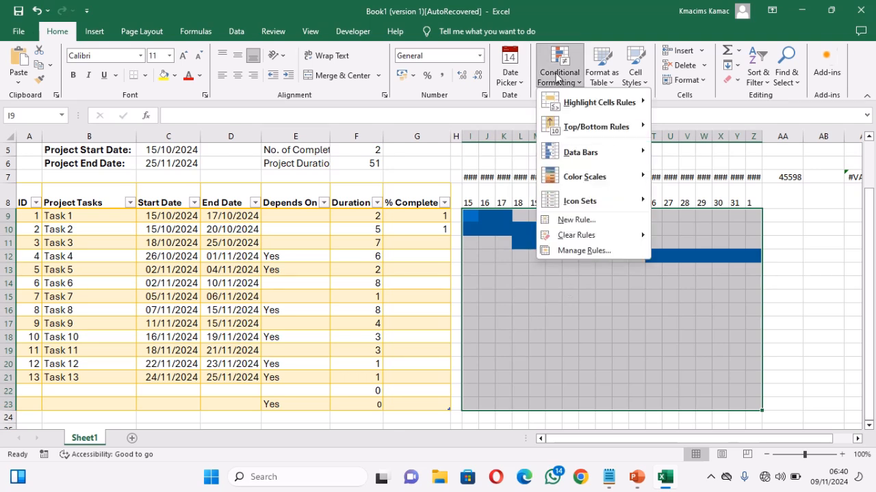
{"action": "left_click", "coordinate": [583, 220]}
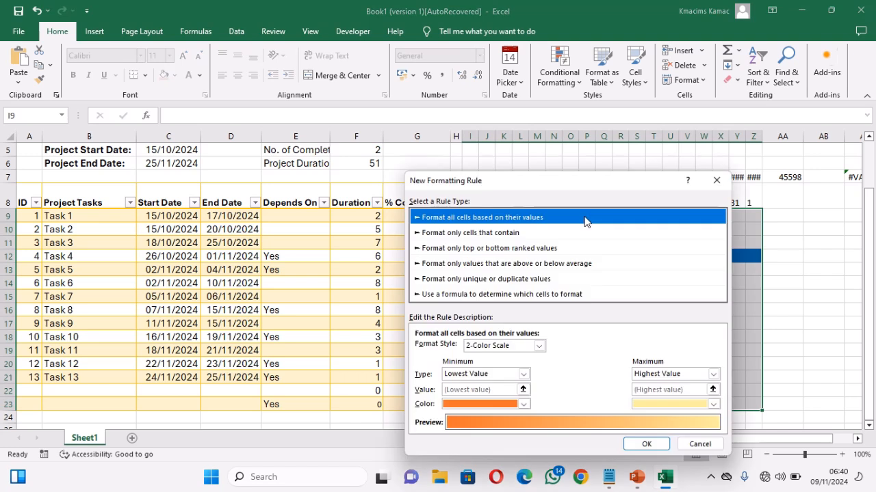
{"action": "left_click", "coordinate": [526, 295]}
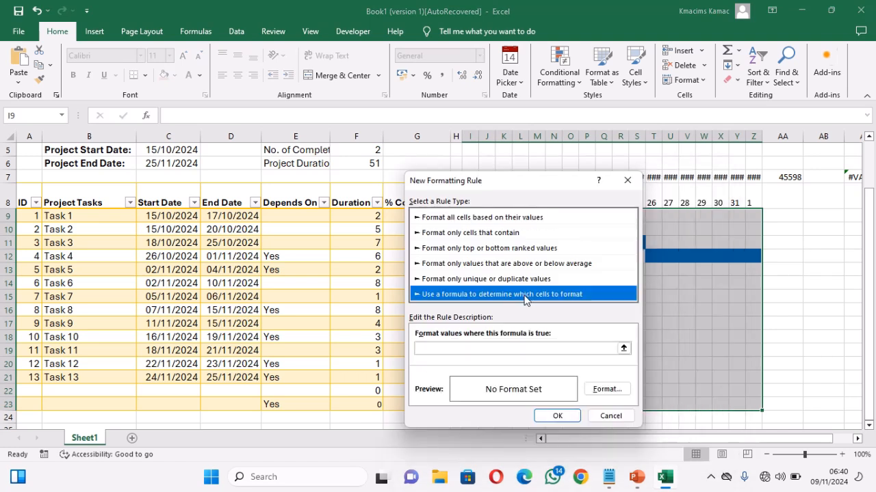
{"action": "left_click", "coordinate": [502, 347]}
{"action": "key", "text": "ctrl+v"}
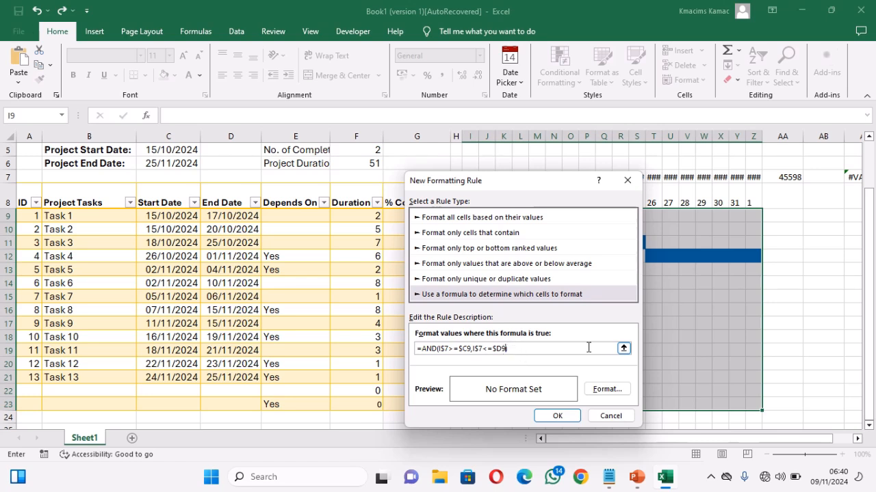
Step: Extend the second rule's formula with the Depends On condition to read =AND(I$7>=$C9,I$7<=$D9,$E9="Yes")
{"action": "type", "text": ")"}
{"action": "left_click", "coordinate": [280, 216]}
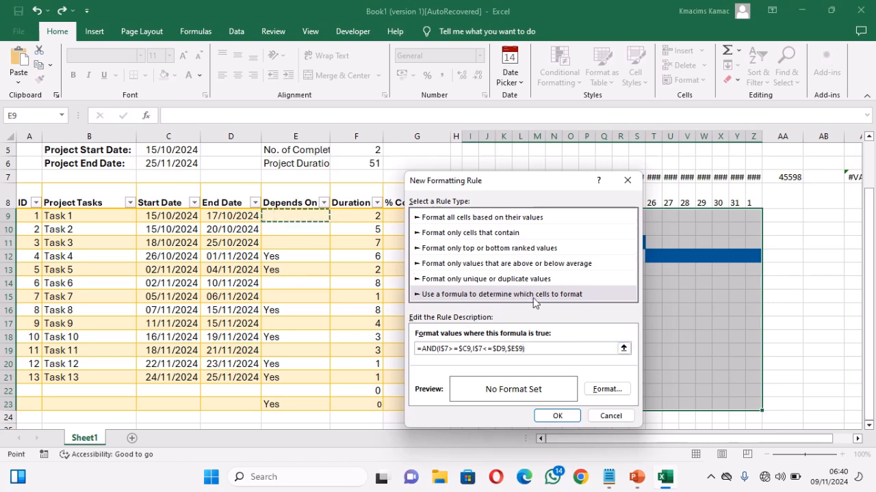
{"action": "type", "text": "=\"Yes\""}
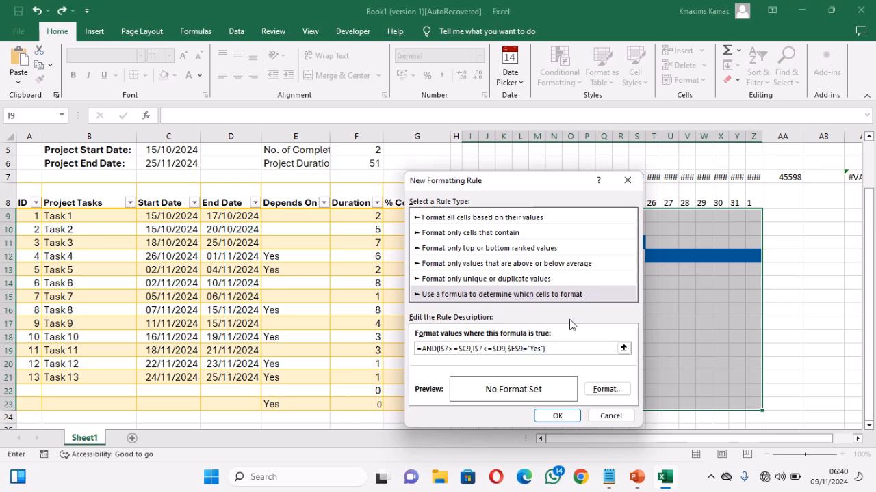
{"action": "type", "text": ")"}
{"action": "key", "text": "BackSpace"}
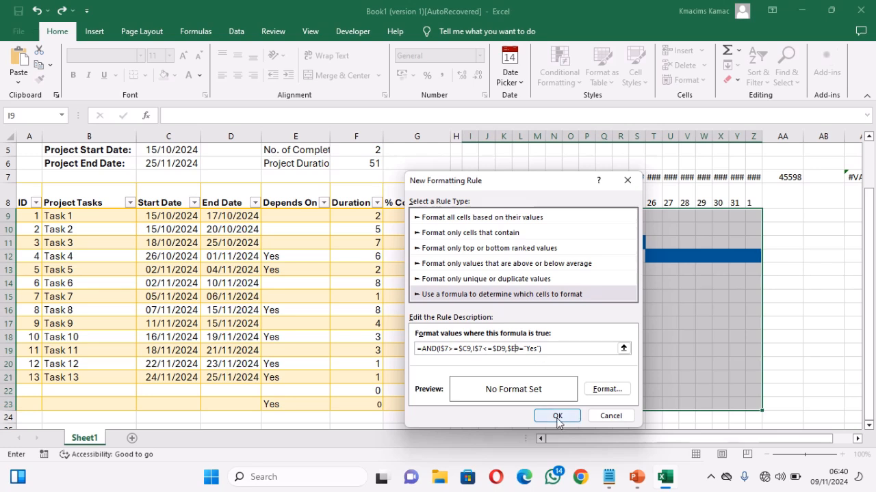
Step: Give the second rule a red fill, apply it to the timeline grid, and deselect the grid
{"action": "left_click", "coordinate": [599, 390]}
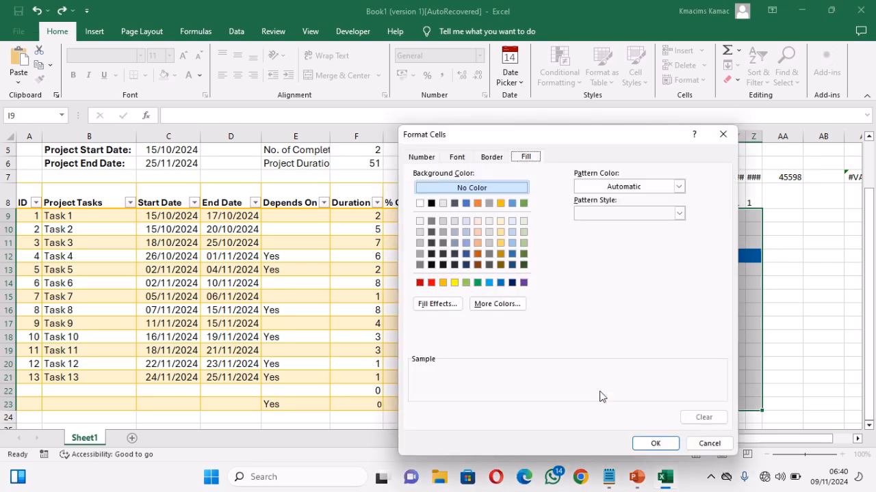
{"action": "left_click", "coordinate": [431, 284]}
{"action": "left_click", "coordinate": [654, 444]}
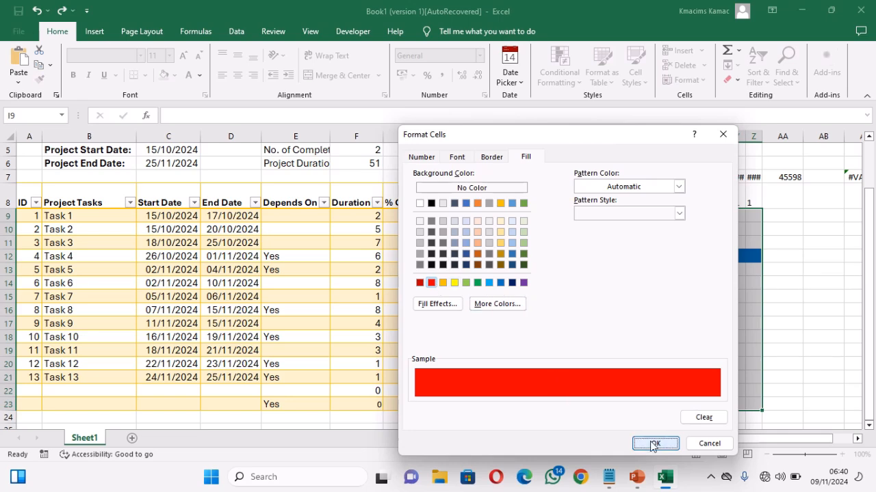
{"action": "left_click", "coordinate": [558, 415]}
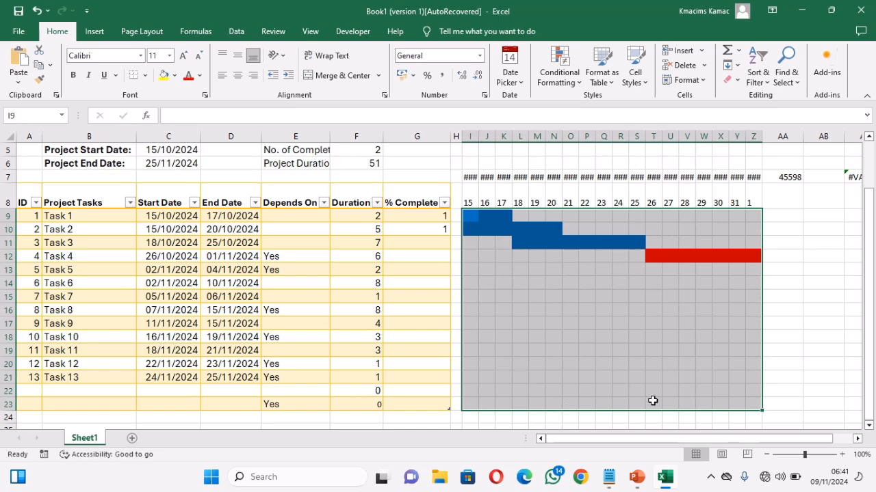
{"action": "left_click", "coordinate": [787, 375]}
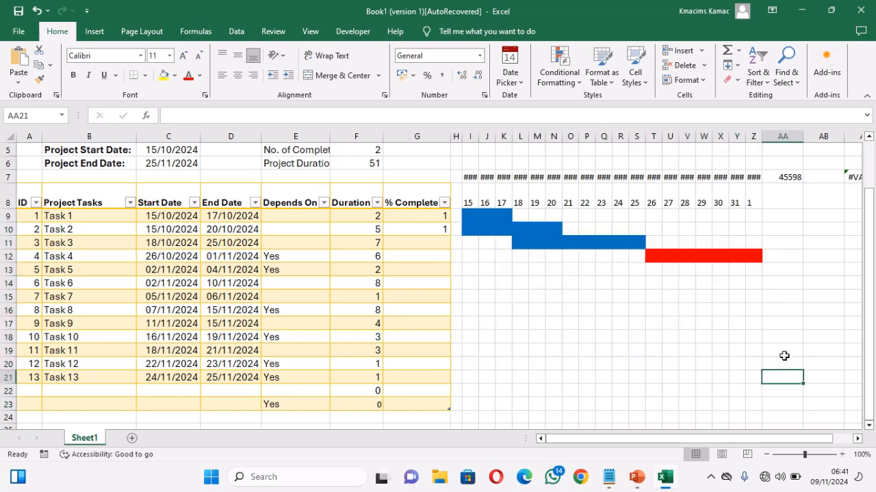